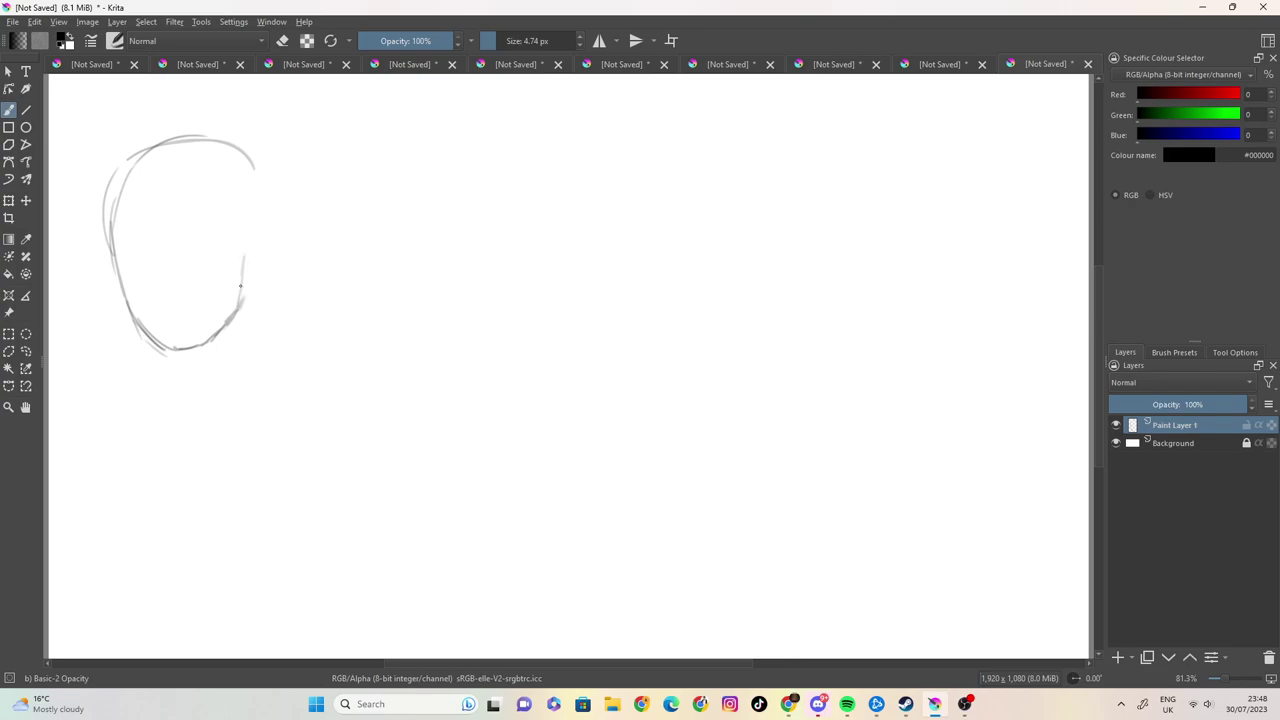
# Complete the three-quarter head outline with an ear and sketch its facial features: angled eyebrows, eyes, nose and mouth
pyautogui.moveTo(246, 278)
pyautogui.mouseDown()
pyautogui.moveTo(272, 219)
pyautogui.moveTo(258, 284)
pyautogui.moveTo(248, 280)
pyautogui.moveTo(272, 194)
pyautogui.moveTo(256, 156)
pyautogui.moveTo(210, 145)
pyautogui.mouseUp()
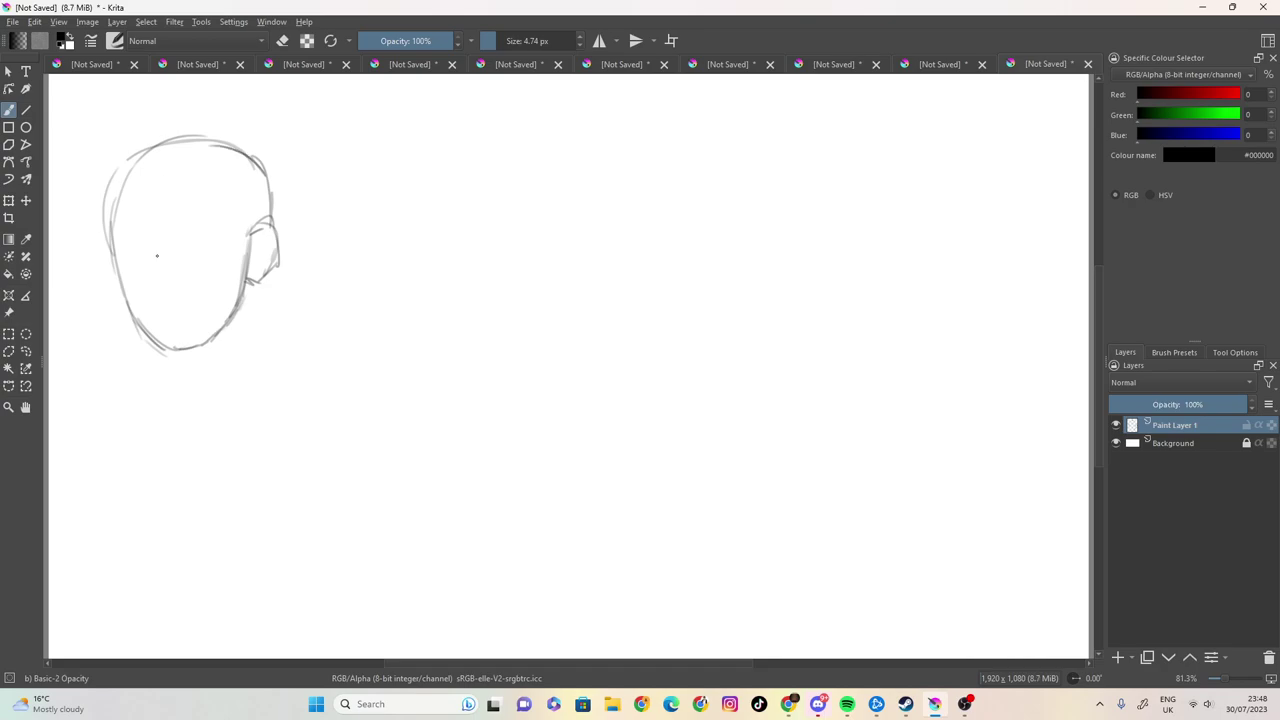
pyautogui.moveTo(116, 230)
pyautogui.mouseDown()
pyautogui.moveTo(218, 225)
pyautogui.moveTo(147, 235)
pyautogui.moveTo(146, 271)
pyautogui.moveTo(136, 268)
pyautogui.moveTo(160, 266)
pyautogui.moveTo(174, 303)
pyautogui.mouseUp()
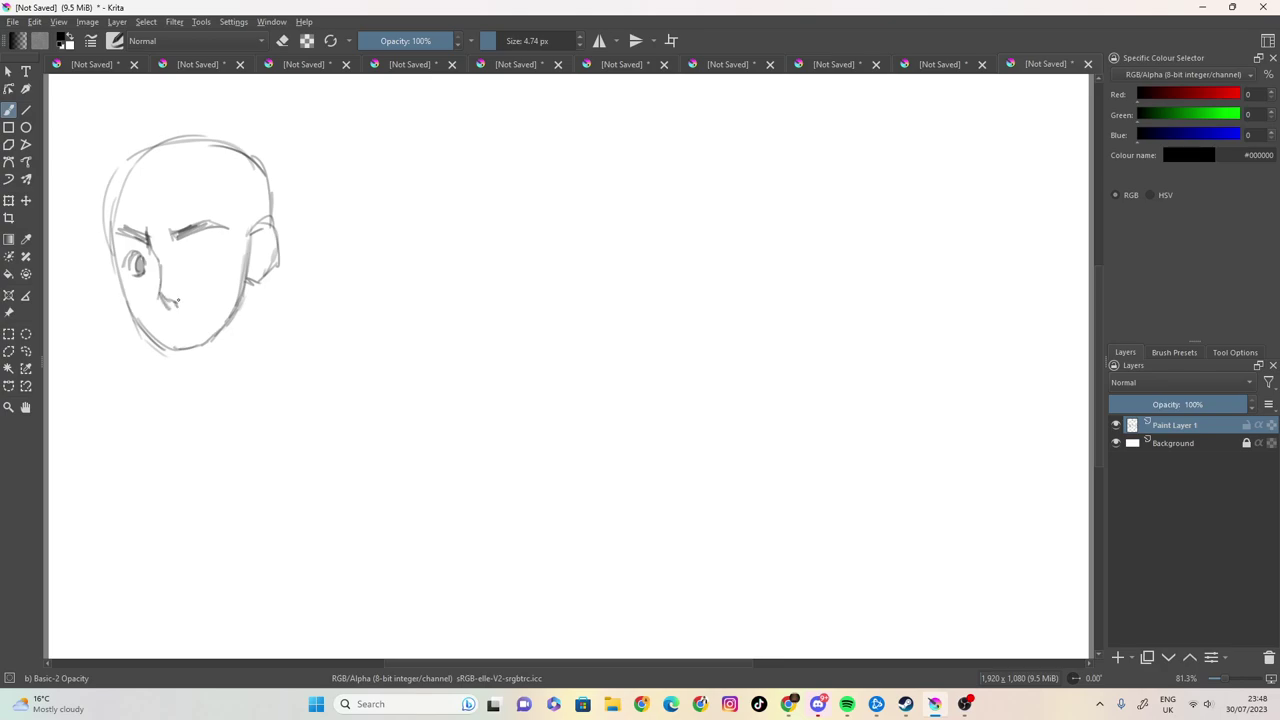
pyautogui.moveTo(186, 250)
pyautogui.mouseDown()
pyautogui.moveTo(214, 245)
pyautogui.moveTo(197, 262)
pyautogui.mouseUp()
pyautogui.moveTo(194, 248)
pyautogui.mouseDown()
pyautogui.moveTo(214, 250)
pyautogui.moveTo(206, 262)
pyautogui.mouseUp()
pyautogui.moveTo(208, 254); pyautogui.dragTo(212, 262)
pyautogui.moveTo(230, 217); pyautogui.dragTo(244, 282)
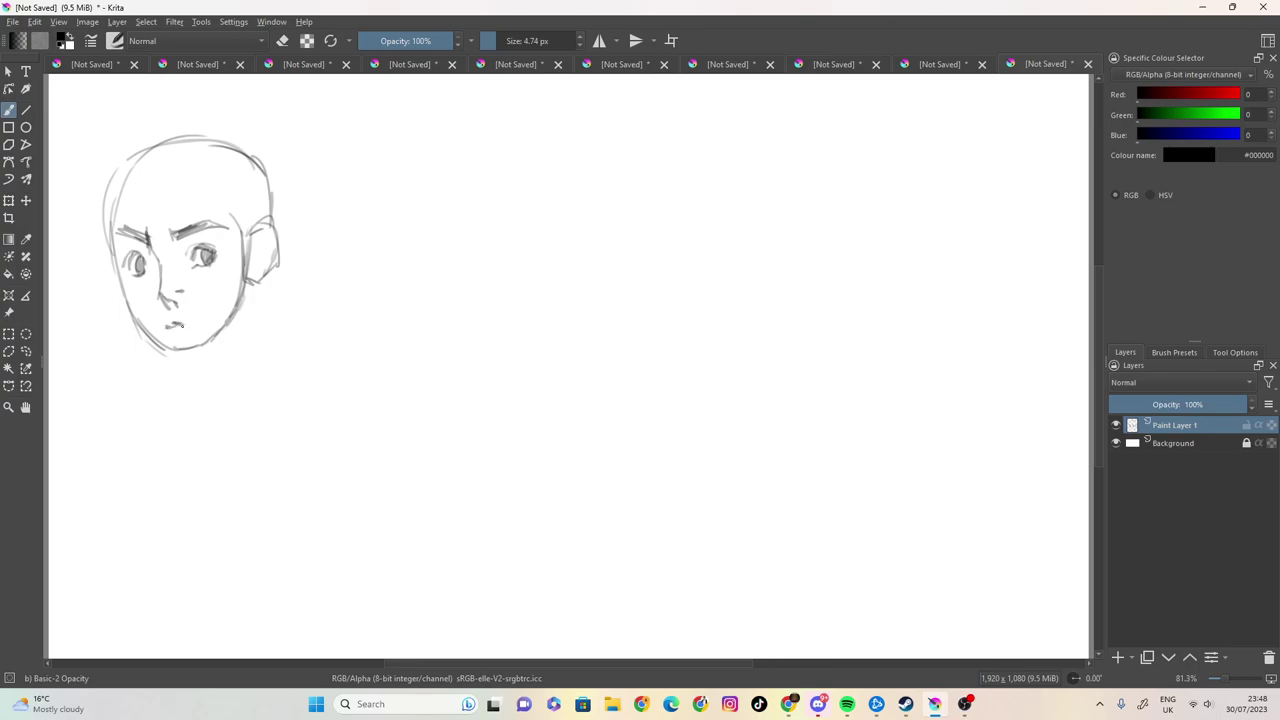
pyautogui.moveTo(193, 322); pyautogui.dragTo(208, 315)
pyautogui.click(212, 318)
# Sketch short spiky hair around the three-quarter head, with a jagged fringe across the forehead
pyautogui.moveTo(121, 163)
pyautogui.mouseDown()
pyautogui.moveTo(99, 200)
pyautogui.moveTo(105, 258)
pyautogui.mouseUp()
pyautogui.moveTo(166, 169)
pyautogui.mouseDown()
pyautogui.moveTo(118, 204)
pyautogui.moveTo(174, 196)
pyautogui.moveTo(220, 205)
pyautogui.moveTo(238, 225)
pyautogui.mouseUp()
pyautogui.moveTo(186, 158)
pyautogui.mouseDown()
pyautogui.moveTo(246, 187)
pyautogui.moveTo(268, 158)
pyautogui.moveTo(272, 222)
pyautogui.mouseUp()
pyautogui.moveTo(240, 154)
pyautogui.mouseDown()
pyautogui.moveTo(164, 126)
pyautogui.moveTo(98, 176)
pyautogui.mouseUp()
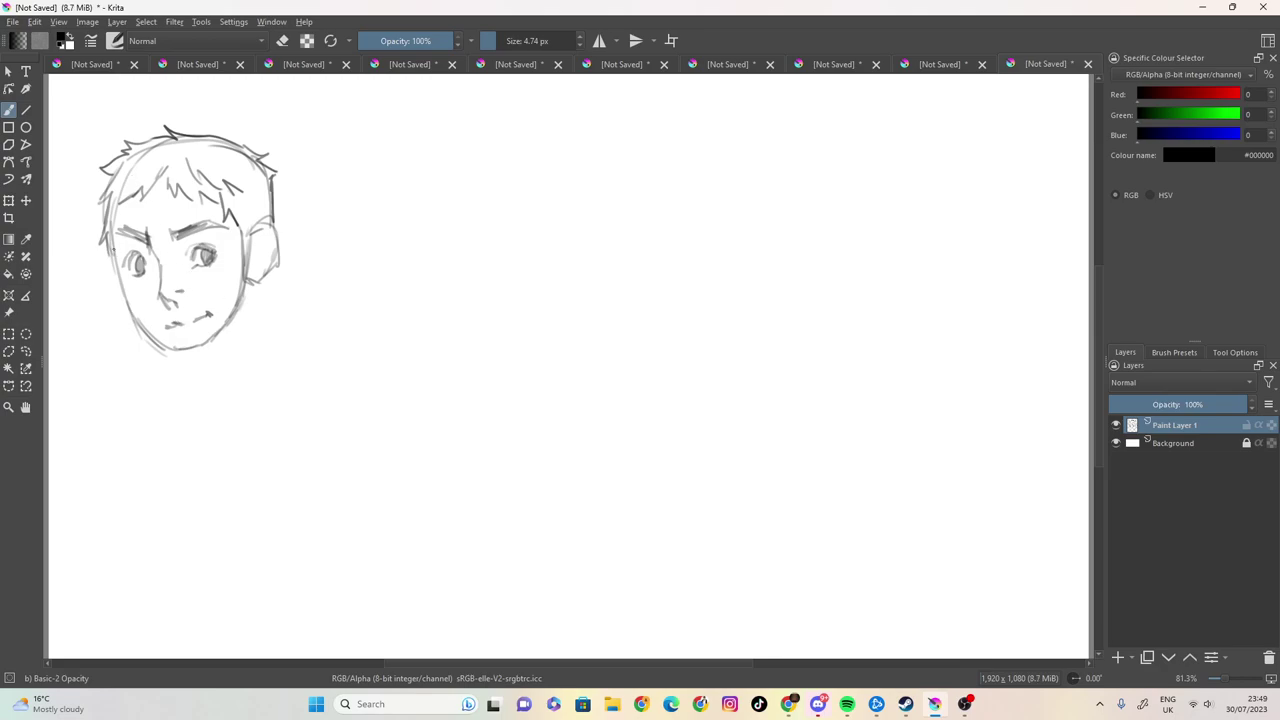
# Draw the neck lines below the jaw and ear, and hatch a shadow under the chin
pyautogui.moveTo(170, 349); pyautogui.dragTo(220, 332)
pyautogui.moveTo(261, 284)
pyautogui.mouseDown()
pyautogui.moveTo(258, 350)
pyautogui.moveTo(250, 306)
pyautogui.moveTo(258, 316)
pyautogui.moveTo(261, 300)
pyautogui.moveTo(257, 320)
pyautogui.mouseUp()
pyautogui.moveTo(168, 348); pyautogui.dragTo(176, 416)
pyautogui.moveTo(177, 350); pyautogui.dragTo(196, 408)
pyautogui.moveTo(230, 322); pyautogui.dragTo(194, 388)
pyautogui.moveTo(208, 344); pyautogui.dragTo(182, 366)
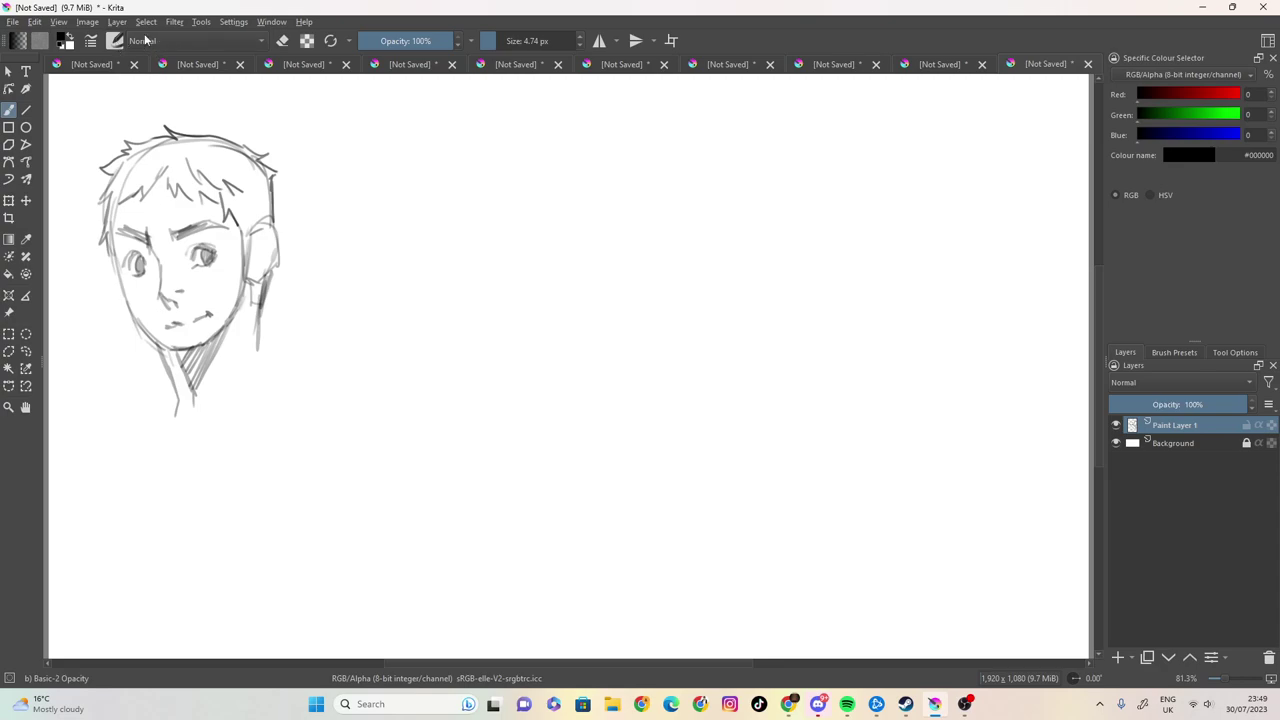
# Erase the front neck line below the chin, then return to the drawing brush at 4.74 px
pyautogui.click(283, 40)
pyautogui.moveTo(171, 372)
pyautogui.mouseDown()
pyautogui.moveTo(149, 354)
pyautogui.moveTo(163, 423)
pyautogui.moveTo(171, 391)
pyautogui.mouseUp()
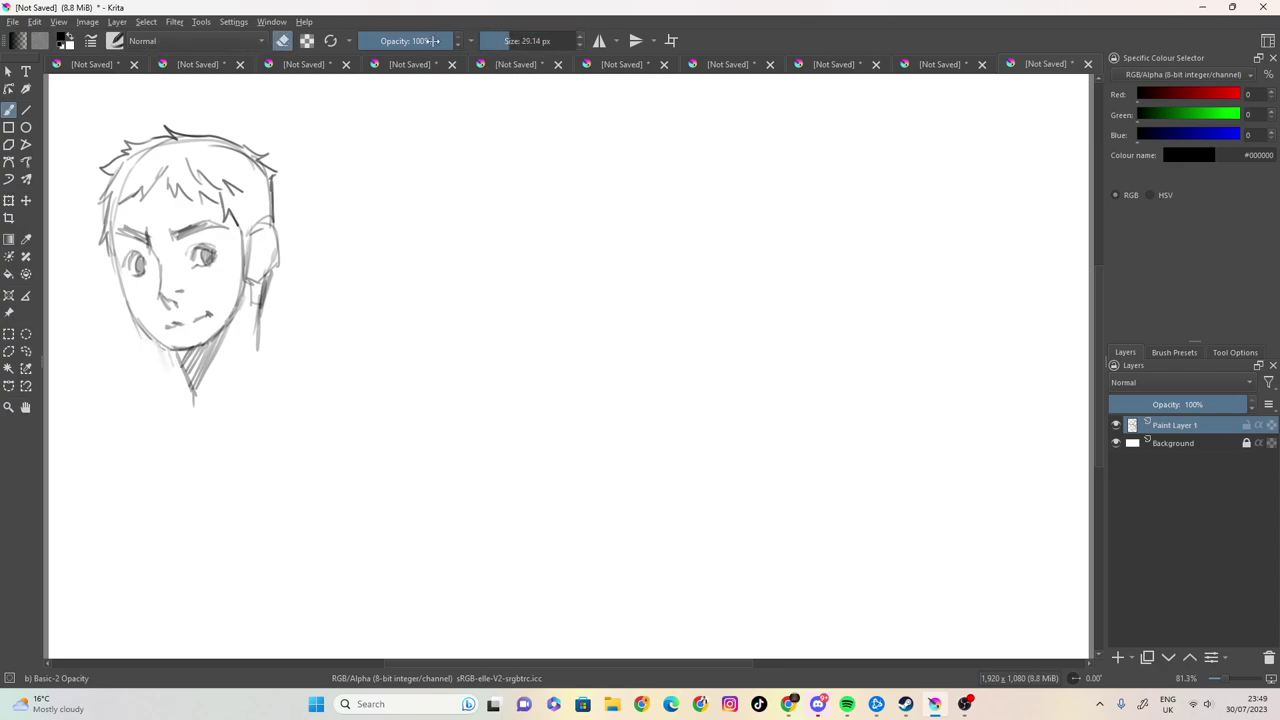
pyautogui.click(283, 40)
pyautogui.moveTo(510, 40); pyautogui.dragTo(500, 41)
# Redraw the front of the neck and extend the sketch down into the back of the neck, shoulders and collar line
pyautogui.moveTo(176, 352)
pyautogui.mouseDown()
pyautogui.moveTo(196, 380)
pyautogui.moveTo(156, 394)
pyautogui.moveTo(145, 418)
pyautogui.moveTo(198, 435)
pyautogui.mouseUp()
pyautogui.moveTo(257, 349)
pyautogui.mouseDown()
pyautogui.moveTo(300, 388)
pyautogui.moveTo(242, 426)
pyautogui.moveTo(202, 433)
pyautogui.moveTo(255, 418)
pyautogui.mouseUp()
pyautogui.moveTo(241, 346); pyautogui.dragTo(227, 388)
pyautogui.moveTo(260, 306)
pyautogui.mouseDown()
pyautogui.moveTo(252, 336)
pyautogui.moveTo(256, 320)
pyautogui.mouseUp()
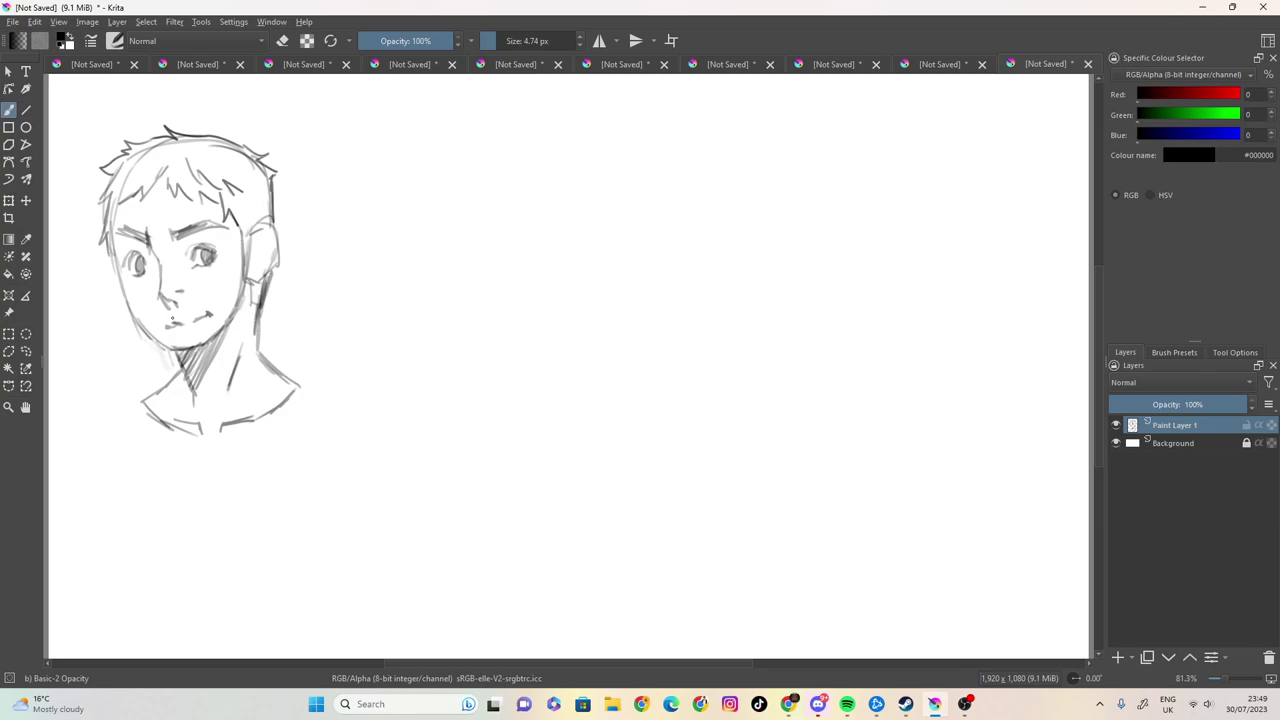
# Refine the three-quarter face with nose and nostril details, a temple line beside the ear and a firmer far cheek
pyautogui.moveTo(165, 277)
pyautogui.mouseDown()
pyautogui.moveTo(159, 291)
pyautogui.moveTo(160, 280)
pyautogui.mouseUp()
pyautogui.moveTo(188, 277)
pyautogui.mouseDown()
pyautogui.moveTo(177, 291)
pyautogui.moveTo(189, 284)
pyautogui.mouseUp()
pyautogui.moveTo(238, 217)
pyautogui.mouseDown()
pyautogui.moveTo(230, 241)
pyautogui.moveTo(247, 266)
pyautogui.mouseUp()
pyautogui.moveTo(112, 257); pyautogui.dragTo(127, 297)
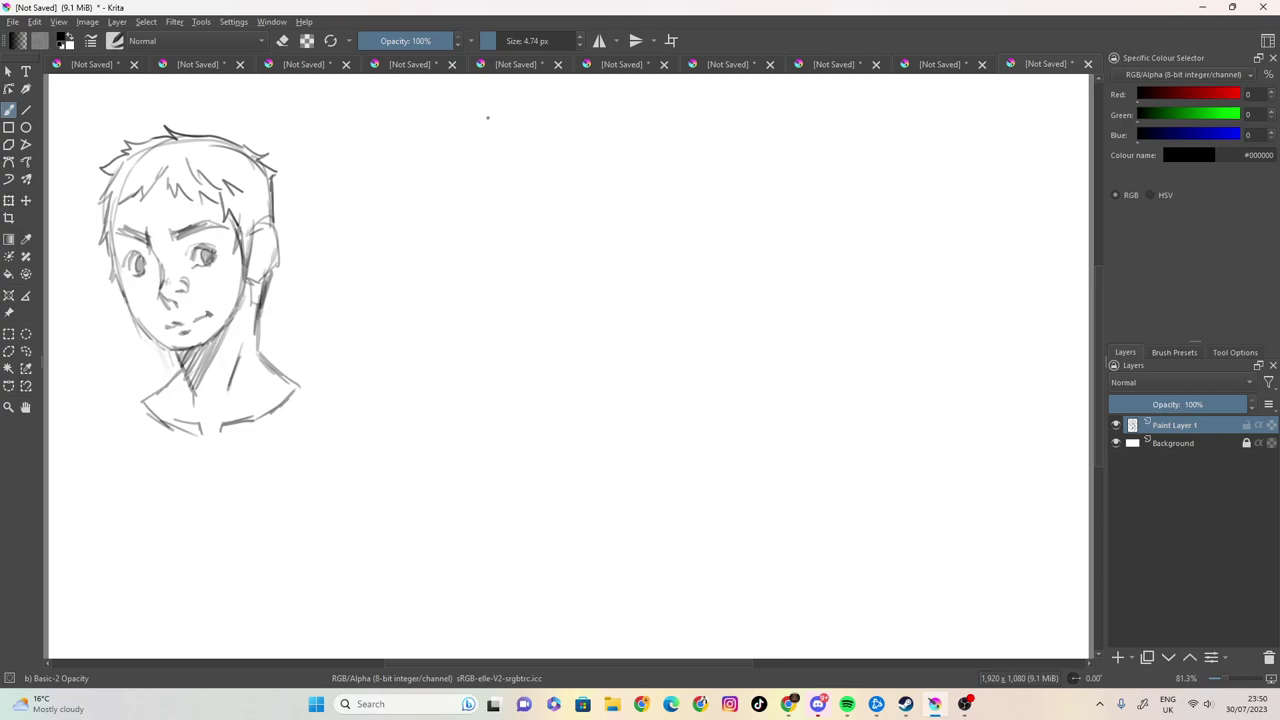
# Draw a grid's top edge beside the head sketch, with four long, evenly spaced vertical lines running down from it
pyautogui.moveTo(503, 100)
pyautogui.mouseDown()
pyautogui.moveTo(351, 101)
pyautogui.moveTo(362, 240)
pyautogui.mouseUp()
pyautogui.moveTo(356, 100); pyautogui.dragTo(352, 408)
pyautogui.moveTo(358, 266); pyautogui.dragTo(353, 454)
pyautogui.moveTo(425, 97); pyautogui.dragTo(422, 392)
pyautogui.moveTo(424, 296); pyautogui.dragTo(416, 460)
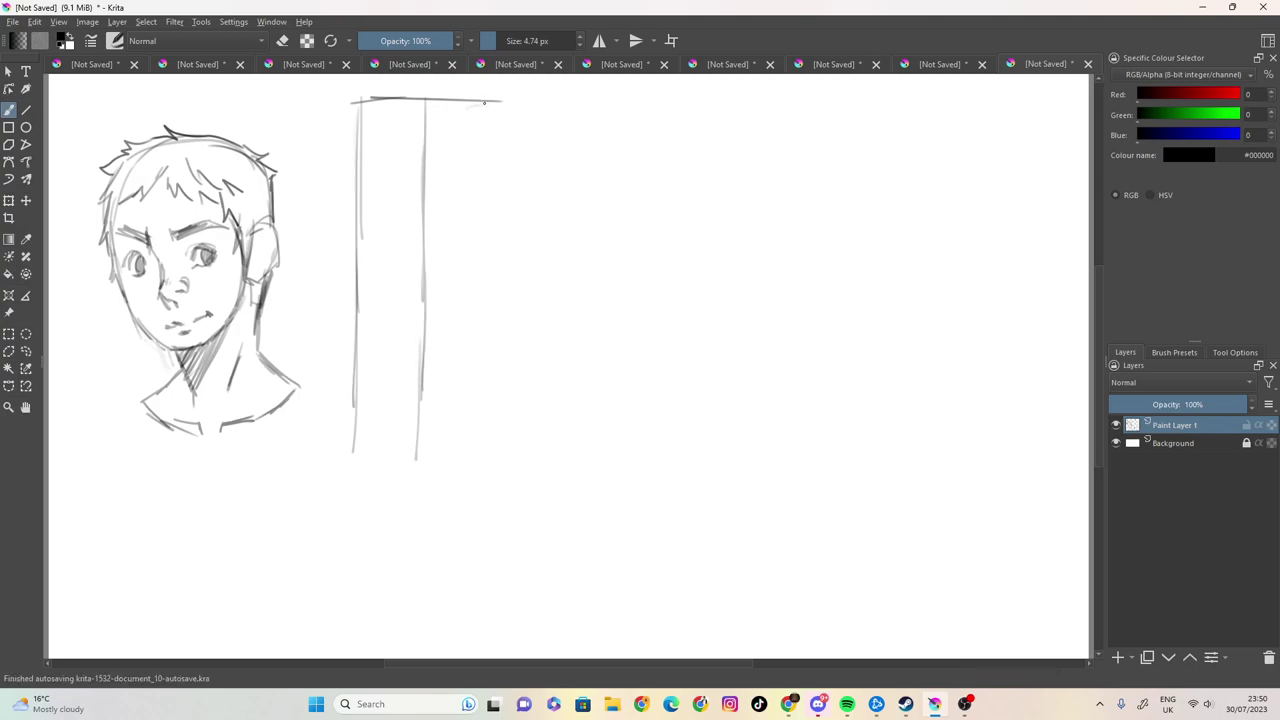
pyautogui.moveTo(498, 97)
pyautogui.mouseDown()
pyautogui.moveTo(442, 98)
pyautogui.moveTo(488, 144)
pyautogui.moveTo(492, 212)
pyautogui.mouseUp()
pyautogui.moveTo(490, 108); pyautogui.dragTo(488, 234)
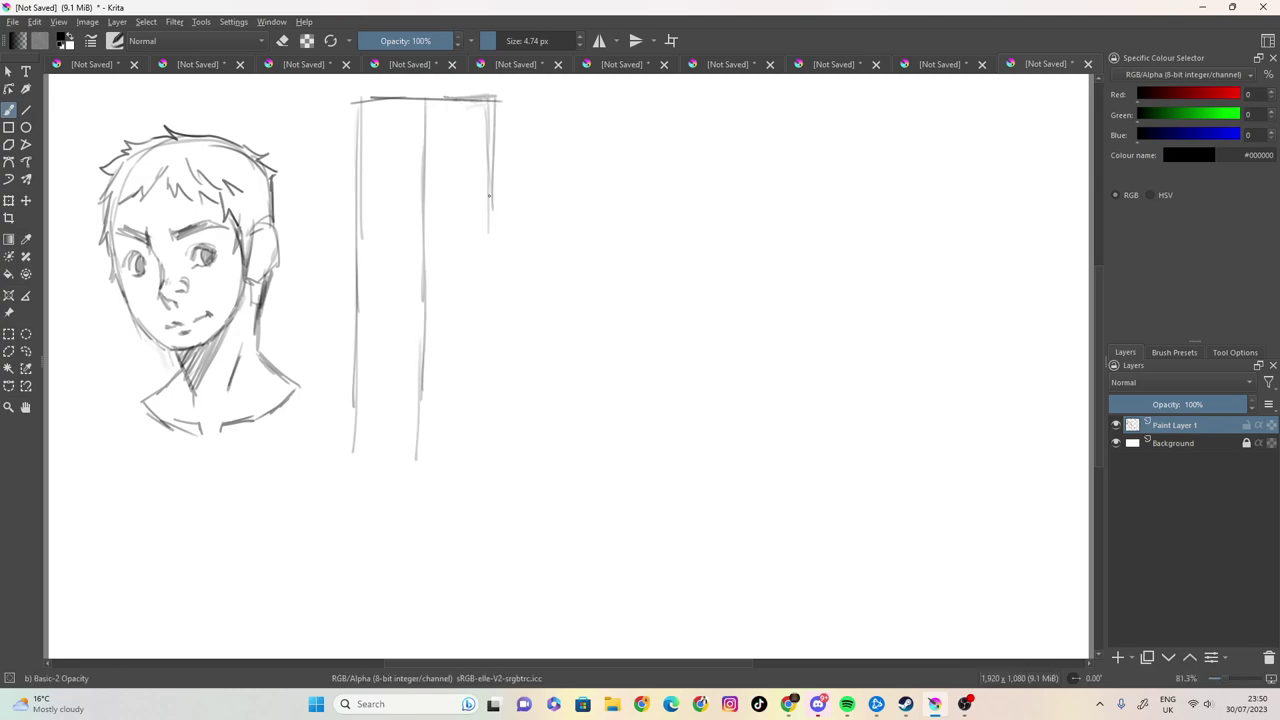
pyautogui.moveTo(498, 100); pyautogui.dragTo(492, 362)
pyautogui.moveTo(492, 294); pyautogui.dragTo(485, 470)
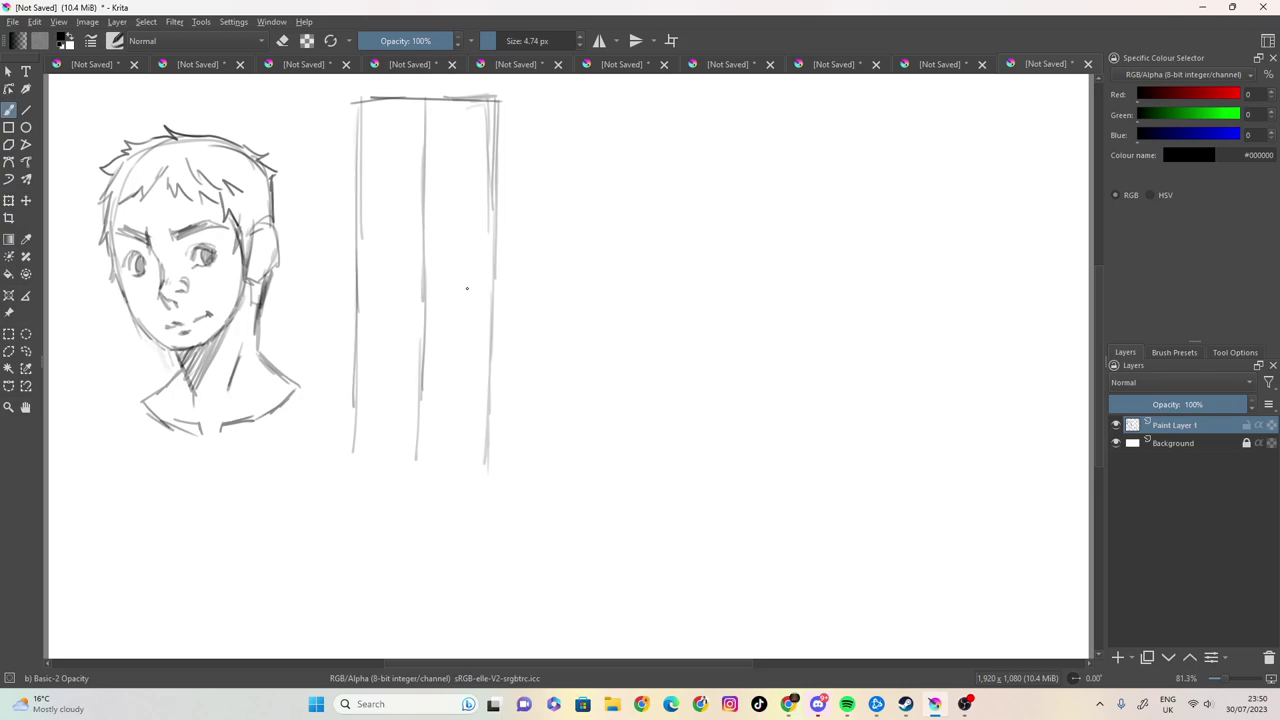
pyautogui.moveTo(720, 156); pyautogui.dragTo(690, 126)
pyautogui.moveTo(494, 99)
pyautogui.mouseDown()
pyautogui.moveTo(565, 101)
pyautogui.moveTo(562, 178)
pyautogui.mouseUp()
pyautogui.moveTo(568, 110); pyautogui.dragTo(558, 465)
pyautogui.moveTo(568, 190); pyautogui.dragTo(558, 468)
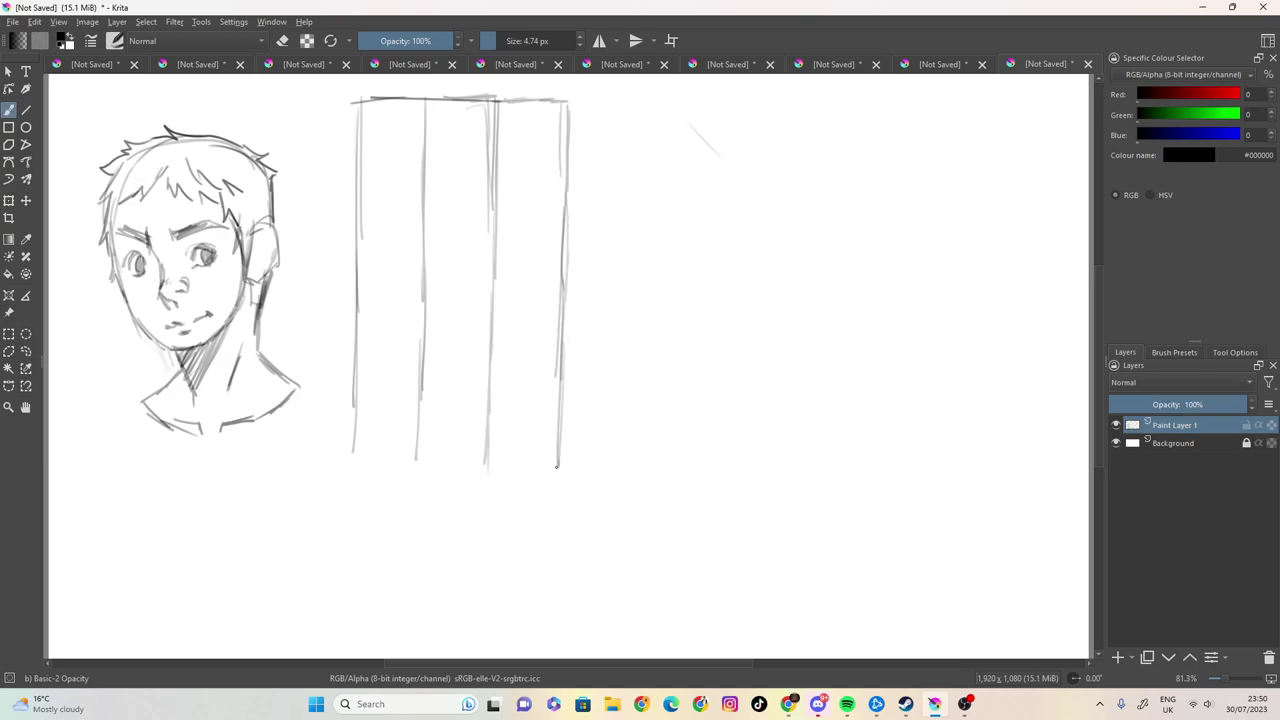
# Divide each of the three grid columns in half with an additional vertical line
pyautogui.moveTo(532, 103); pyautogui.dragTo(527, 344)
pyautogui.moveTo(527, 300); pyautogui.dragTo(525, 436)
pyautogui.moveTo(527, 360); pyautogui.dragTo(521, 478)
pyautogui.moveTo(461, 101); pyautogui.dragTo(458, 186)
pyautogui.moveTo(462, 114); pyautogui.dragTo(456, 272)
pyautogui.moveTo(458, 188); pyautogui.dragTo(449, 388)
pyautogui.moveTo(458, 270); pyautogui.dragTo(457, 382)
pyautogui.moveTo(462, 278); pyautogui.dragTo(455, 443)
pyautogui.moveTo(454, 384); pyautogui.dragTo(451, 470)
pyautogui.moveTo(398, 103); pyautogui.dragTo(397, 264)
pyautogui.moveTo(397, 202); pyautogui.dragTo(396, 352)
pyautogui.moveTo(395, 292); pyautogui.dragTo(390, 412)
pyautogui.moveTo(393, 322); pyautogui.dragTo(388, 456)
pyautogui.moveTo(389, 320); pyautogui.dragTo(386, 456)
pyautogui.moveTo(393, 270); pyautogui.dragTo(390, 324)
pyautogui.moveTo(391, 294); pyautogui.dragTo(386, 360)
# Draw four evenly spaced horizontal lines across the grid below its top edge
pyautogui.moveTo(568, 142)
pyautogui.mouseDown()
pyautogui.moveTo(360, 138)
pyautogui.moveTo(492, 138)
pyautogui.moveTo(476, 138)
pyautogui.mouseUp()
pyautogui.moveTo(568, 210)
pyautogui.mouseDown()
pyautogui.moveTo(369, 210)
pyautogui.moveTo(462, 207)
pyautogui.moveTo(446, 204)
pyautogui.mouseUp()
pyautogui.moveTo(566, 285); pyautogui.dragTo(356, 281)
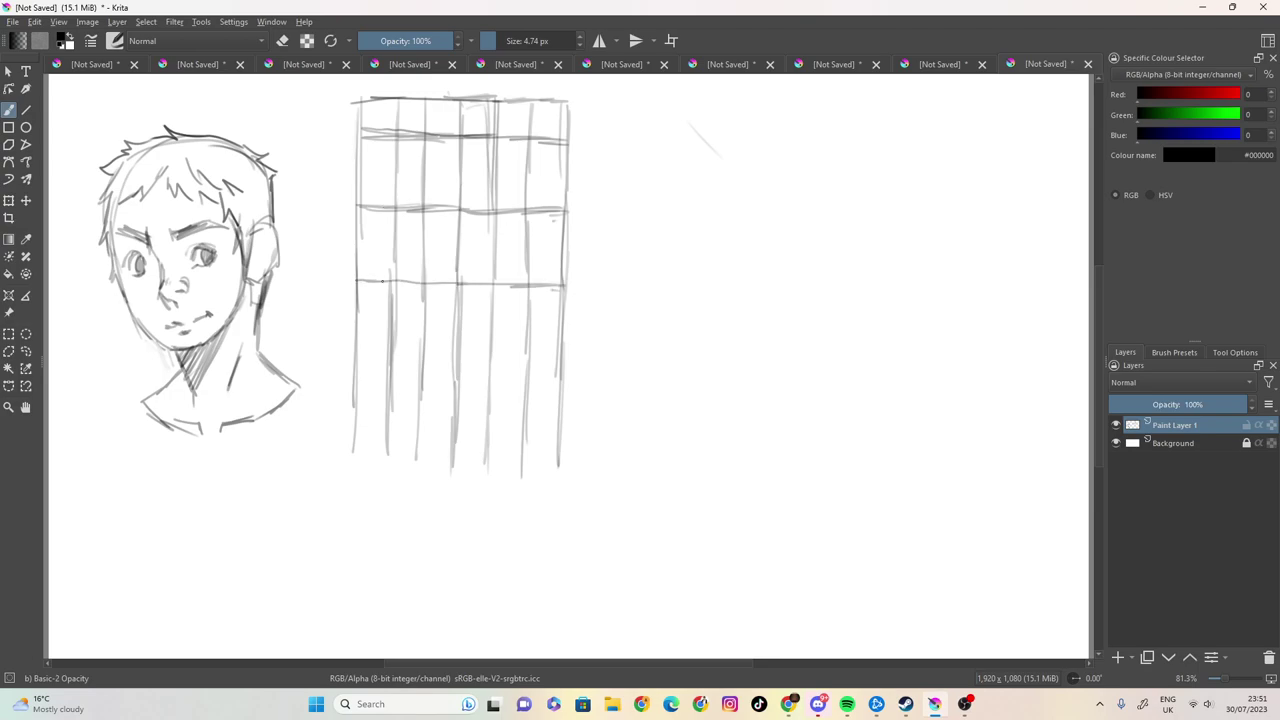
pyautogui.moveTo(553, 354)
pyautogui.mouseDown()
pyautogui.moveTo(372, 358)
pyautogui.moveTo(546, 353)
pyautogui.mouseUp()
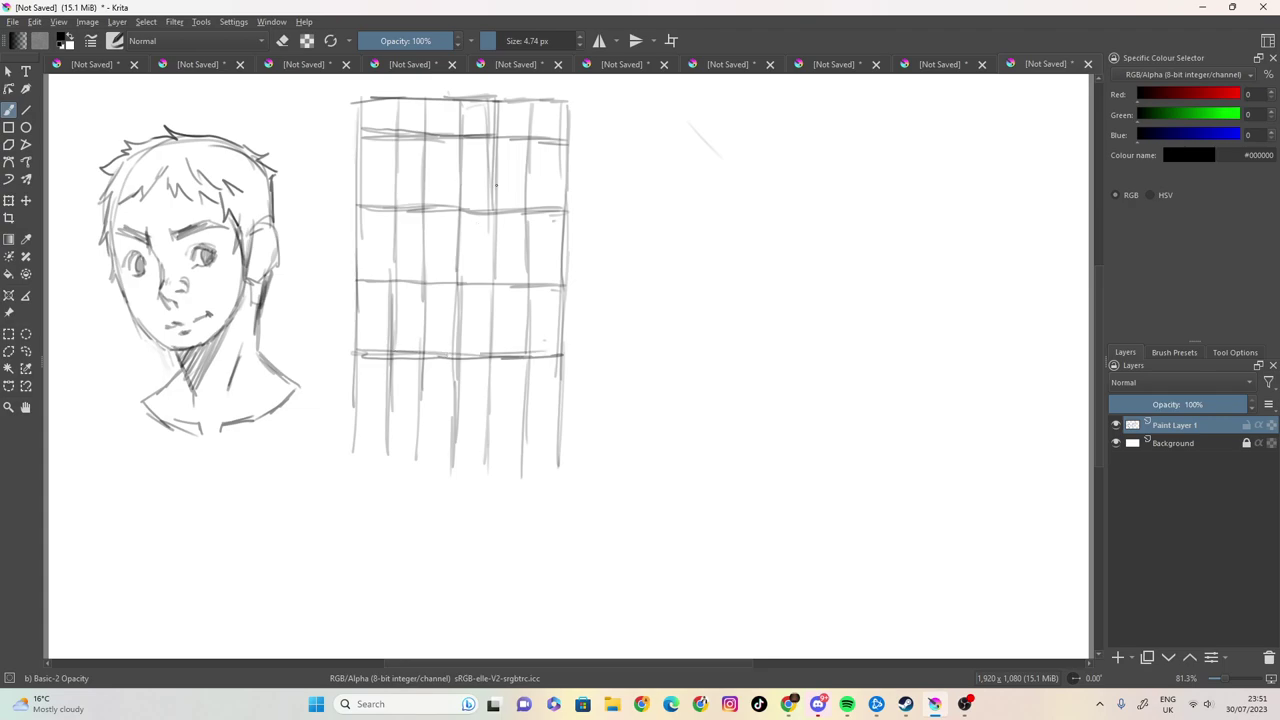
# Add three intermediate horizontal lines halfway between the existing horizontal grid lines
pyautogui.moveTo(568, 175)
pyautogui.mouseDown()
pyautogui.moveTo(354, 172)
pyautogui.moveTo(474, 178)
pyautogui.mouseUp()
pyautogui.moveTo(568, 250); pyautogui.dragTo(350, 249)
pyautogui.moveTo(378, 249); pyautogui.dragTo(454, 248)
pyautogui.moveTo(568, 320)
pyautogui.mouseDown()
pyautogui.moveTo(354, 319)
pyautogui.moveTo(403, 316)
pyautogui.mouseUp()
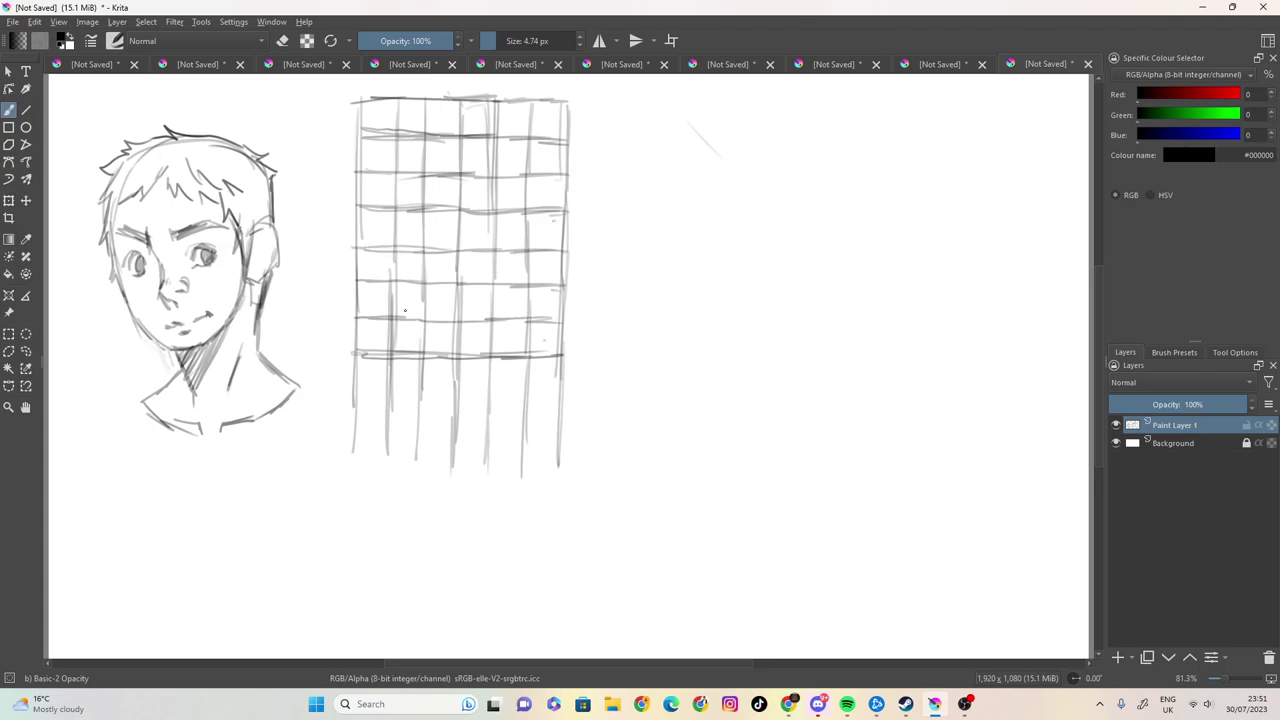
# Sketch a front-view head outline with ears and a rounded jaw directly over the grid
pyautogui.moveTo(380, 168); pyautogui.dragTo(378, 208)
pyautogui.moveTo(380, 176)
pyautogui.mouseDown()
pyautogui.moveTo(398, 120)
pyautogui.moveTo(453, 92)
pyautogui.moveTo(528, 100)
pyautogui.moveTo(548, 134)
pyautogui.moveTo(551, 200)
pyautogui.moveTo(540, 128)
pyautogui.moveTo(508, 102)
pyautogui.moveTo(548, 156)
pyautogui.moveTo(474, 98)
pyautogui.moveTo(396, 127)
pyautogui.moveTo(378, 208)
pyautogui.moveTo(362, 210)
pyautogui.moveTo(368, 264)
pyautogui.moveTo(402, 276)
pyautogui.mouseUp()
pyautogui.moveTo(548, 192)
pyautogui.mouseDown()
pyautogui.moveTo(558, 262)
pyautogui.moveTo(544, 284)
pyautogui.mouseUp()
pyautogui.moveTo(555, 268); pyautogui.dragTo(545, 284)
pyautogui.moveTo(531, 283)
pyautogui.mouseDown()
pyautogui.moveTo(519, 332)
pyautogui.moveTo(462, 358)
pyautogui.mouseUp()
pyautogui.moveTo(396, 277)
pyautogui.mouseDown()
pyautogui.moveTo(399, 320)
pyautogui.moveTo(430, 346)
pyautogui.moveTo(462, 358)
pyautogui.moveTo(509, 334)
pyautogui.moveTo(458, 357)
pyautogui.moveTo(494, 344)
pyautogui.moveTo(530, 280)
pyautogui.moveTo(525, 310)
pyautogui.mouseUp()
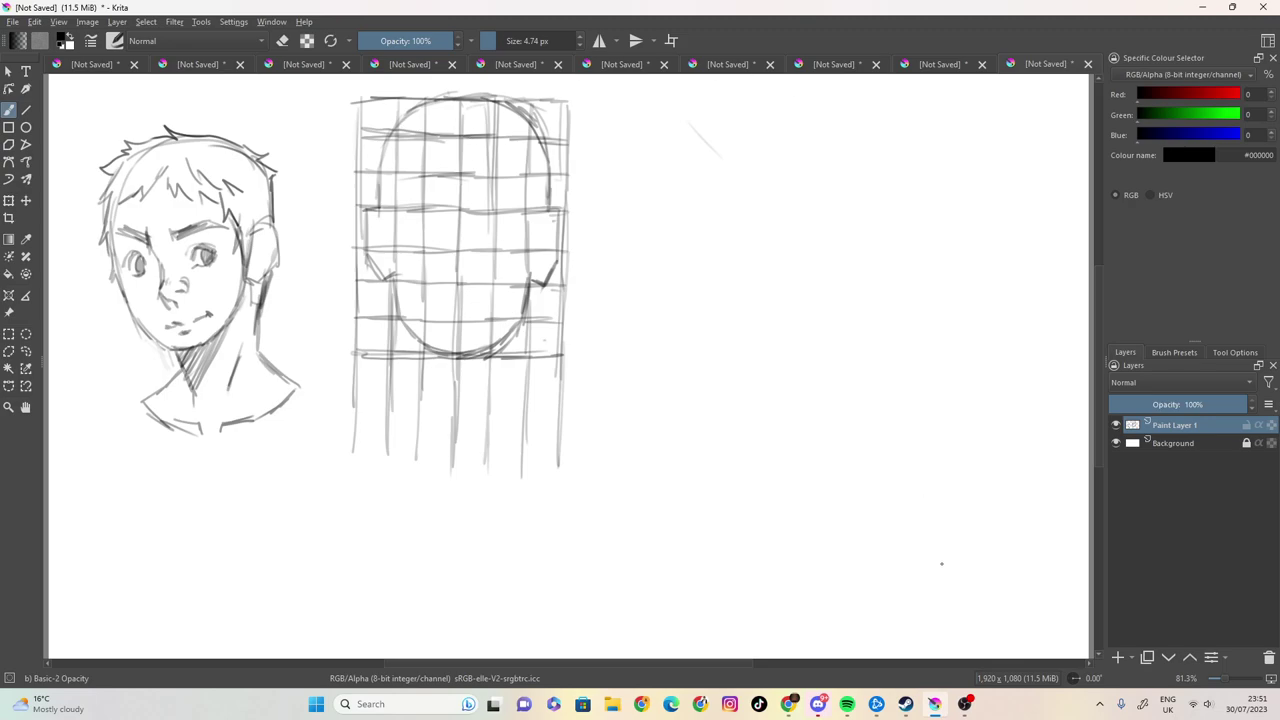
# Undo the head outline strokes back to the bare grid
pyautogui.hotkey('ctrl', 'z')
pyautogui.hotkey('ctrl', 'z')
pyautogui.hotkey('ctrl', 'z')
pyautogui.hotkey('ctrl', 'z')
pyautogui.hotkey('ctrl', 'z')
pyautogui.hotkey('ctrl', 'z')
pyautogui.hotkey('ctrl', 'z')
pyautogui.hotkey('ctrl', 'z')
pyautogui.hotkey('ctrl', 'z')
pyautogui.hotkey('ctrl', 'z')
pyautogui.hotkey('ctrl', 'z')
pyautogui.hotkey('ctrl', 'z')
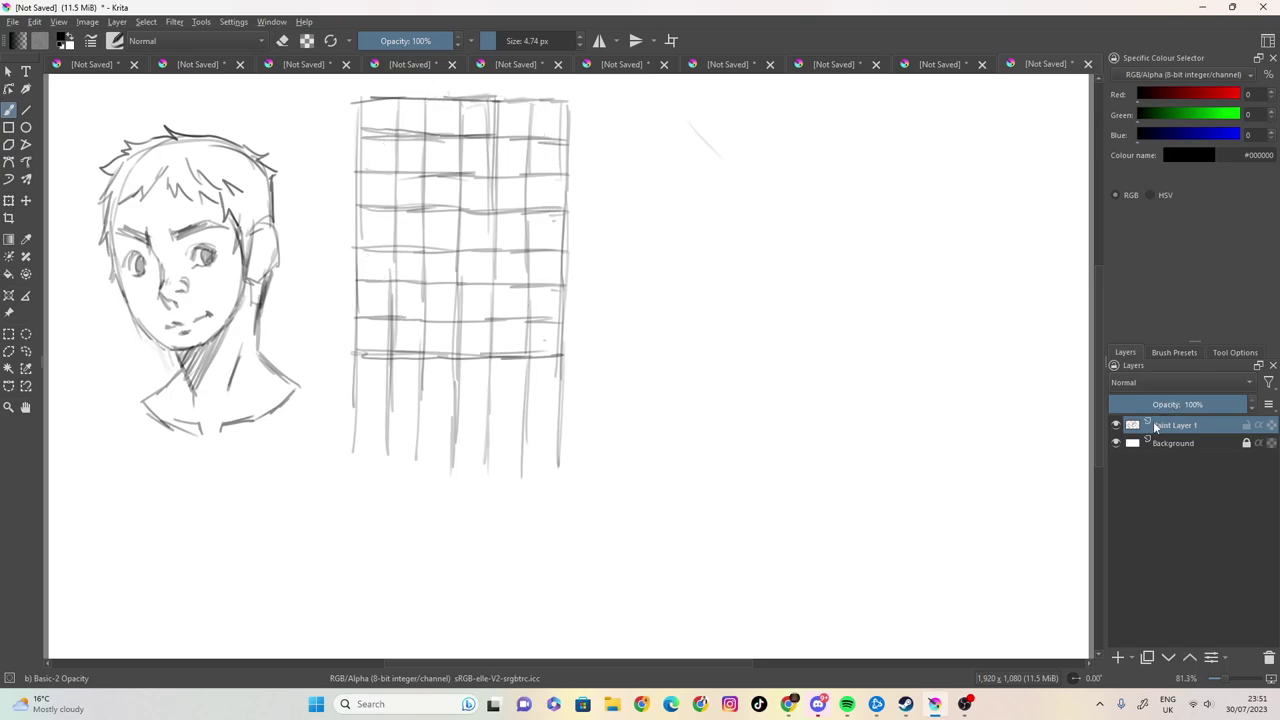
# Add a new empty paint layer above the sketch and grid layer and make it active
pyautogui.rightClick(1156, 428)
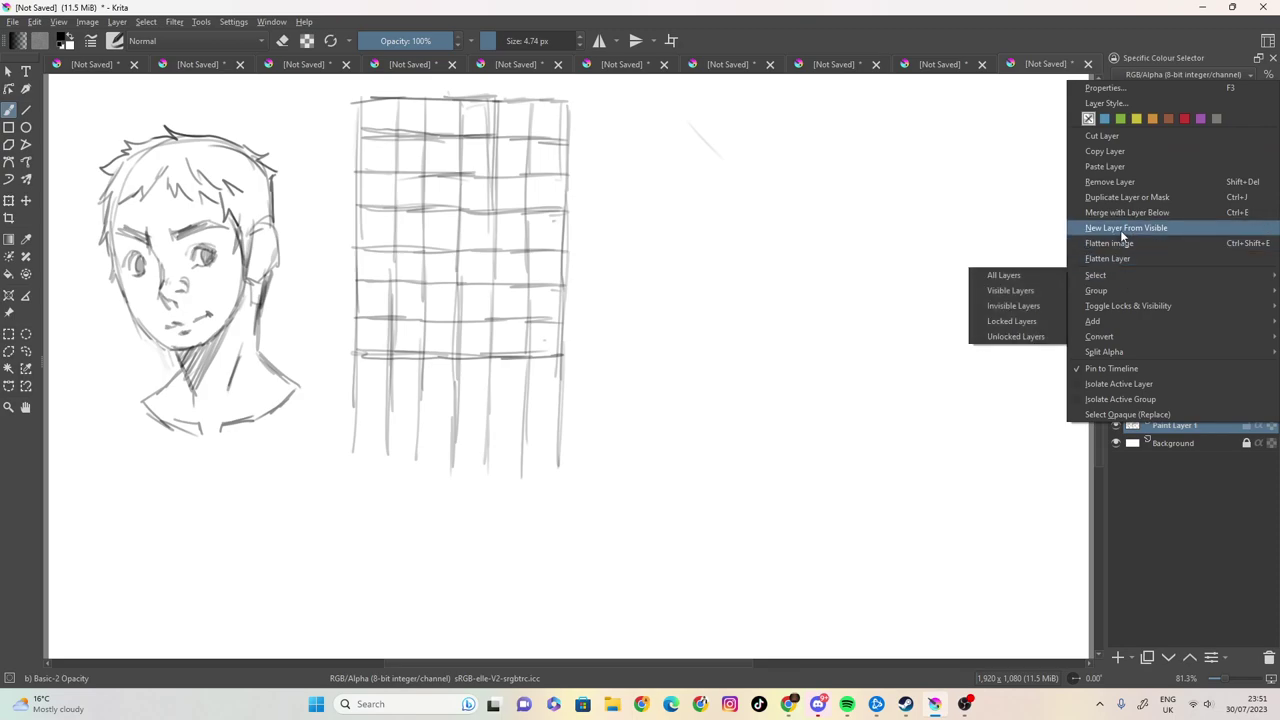
pyautogui.click(1151, 446)
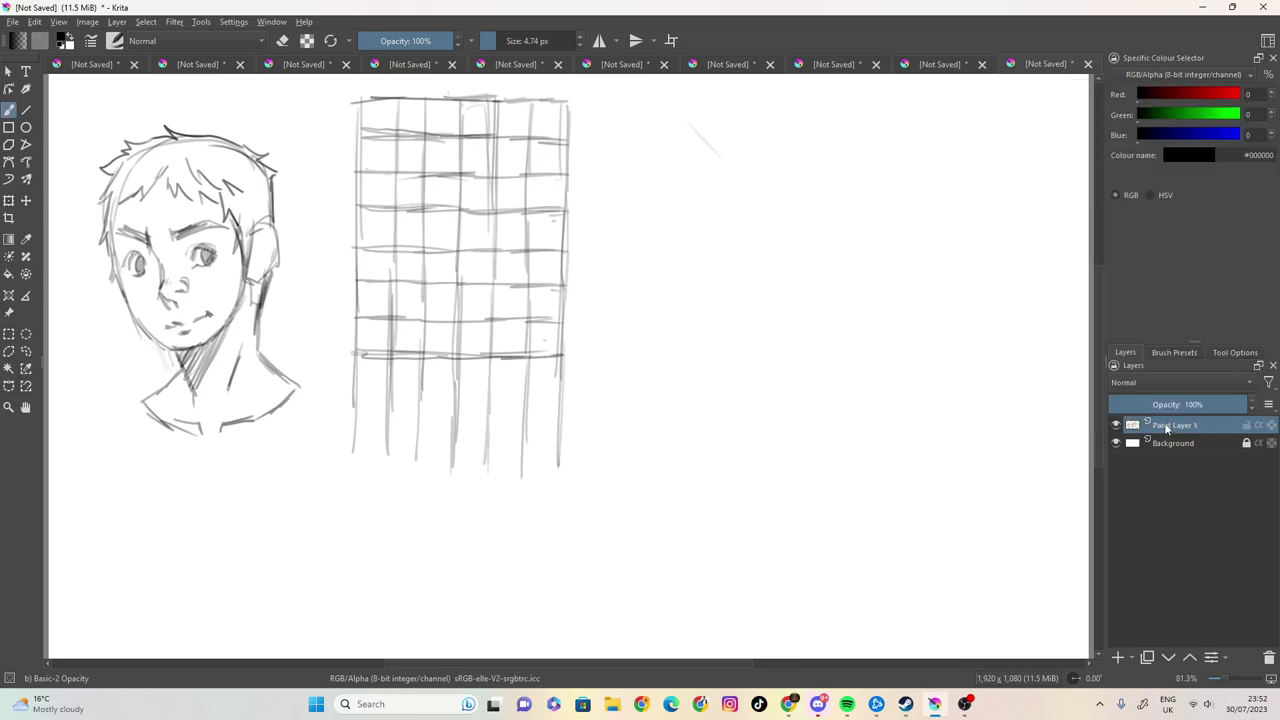
pyautogui.click(1118, 658)
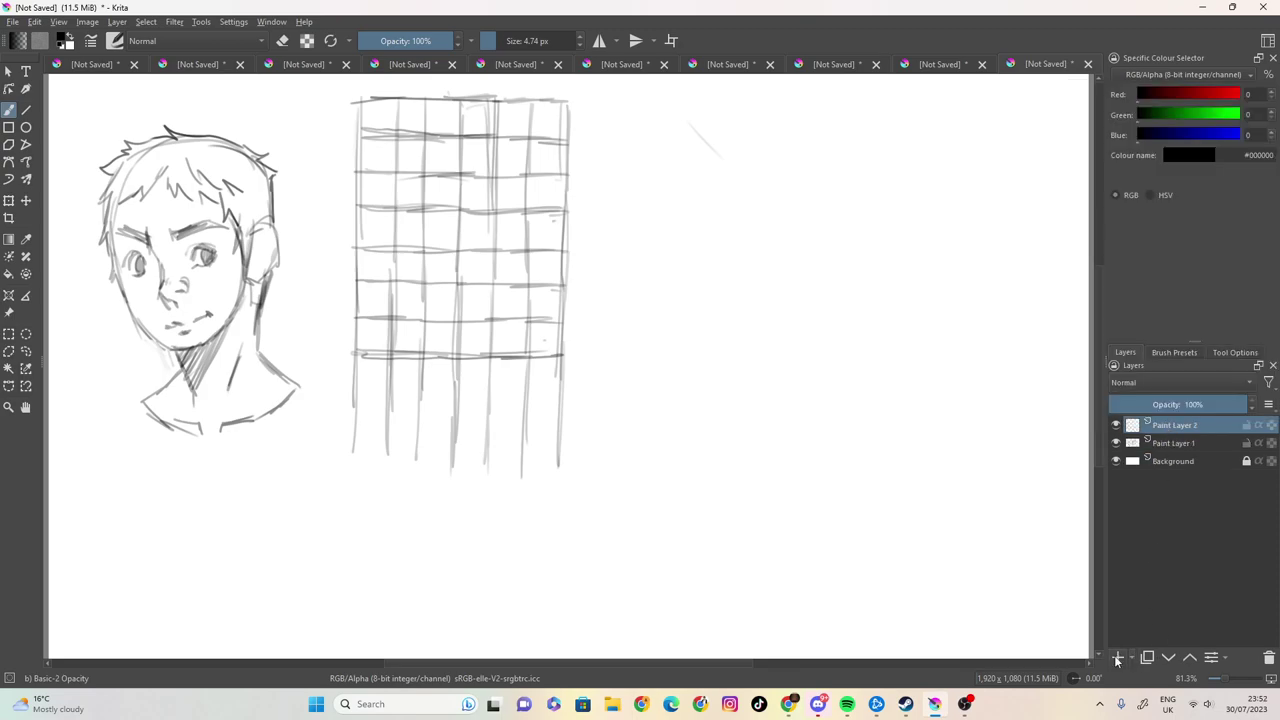
pyautogui.click(1198, 446)
pyautogui.click(1201, 424)
pyautogui.click(1204, 446)
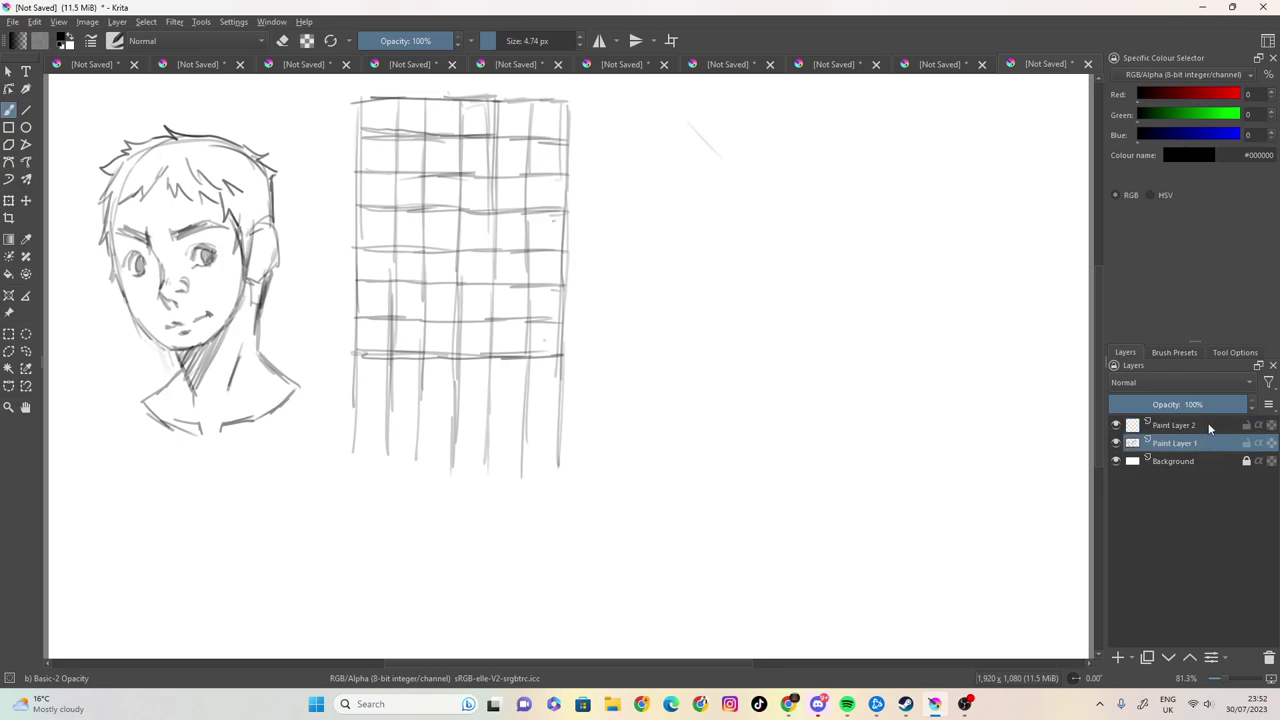
pyautogui.click(1208, 424)
pyautogui.moveTo(1208, 424)
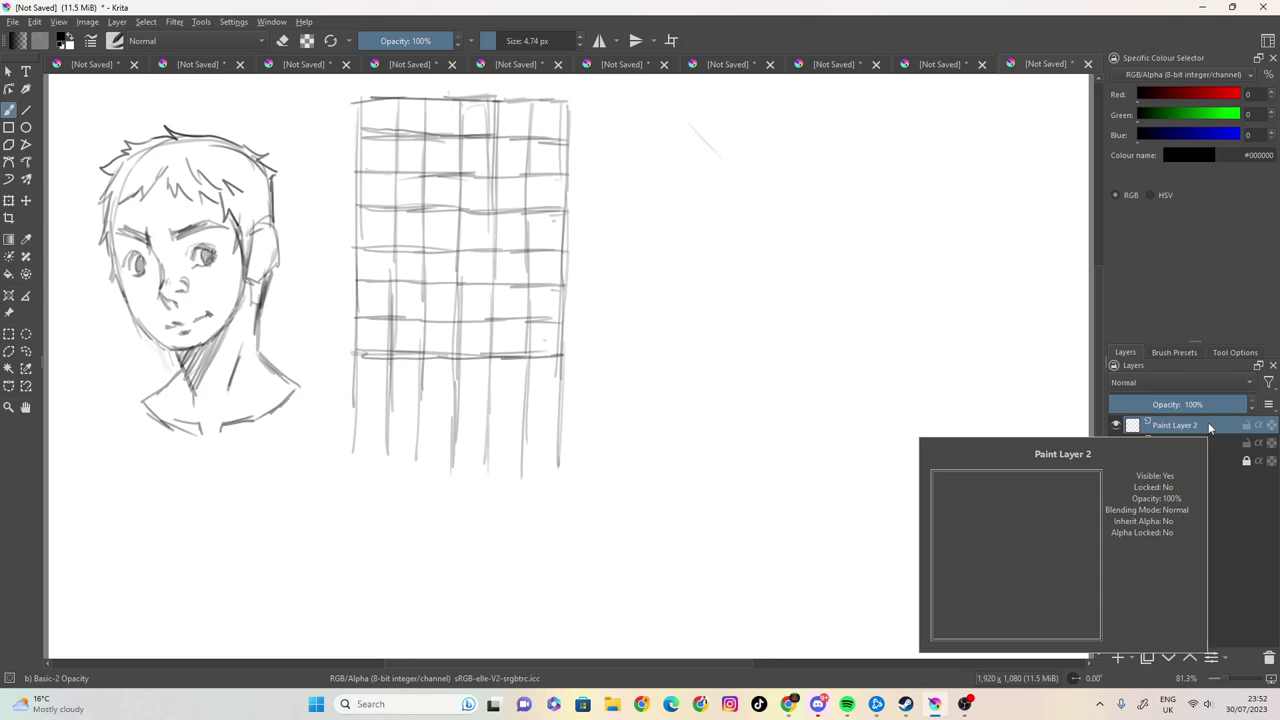
pyautogui.click(1196, 437)
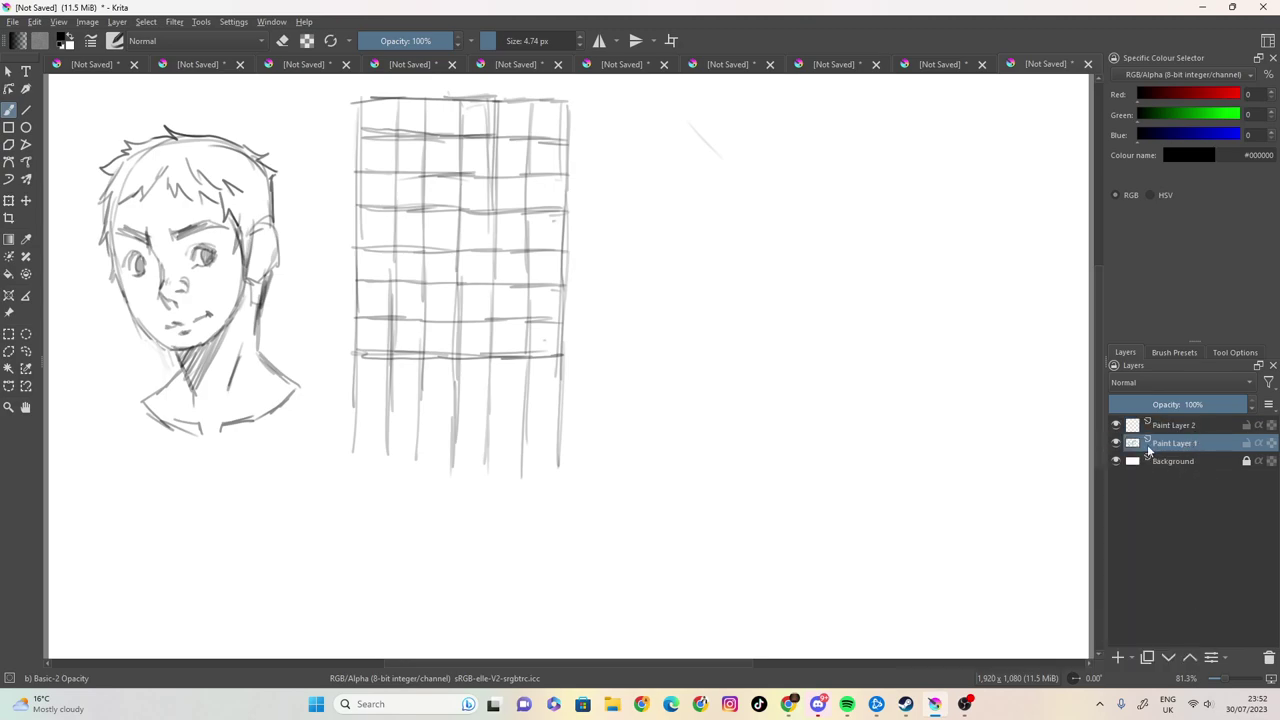
pyautogui.moveTo(1128, 450)
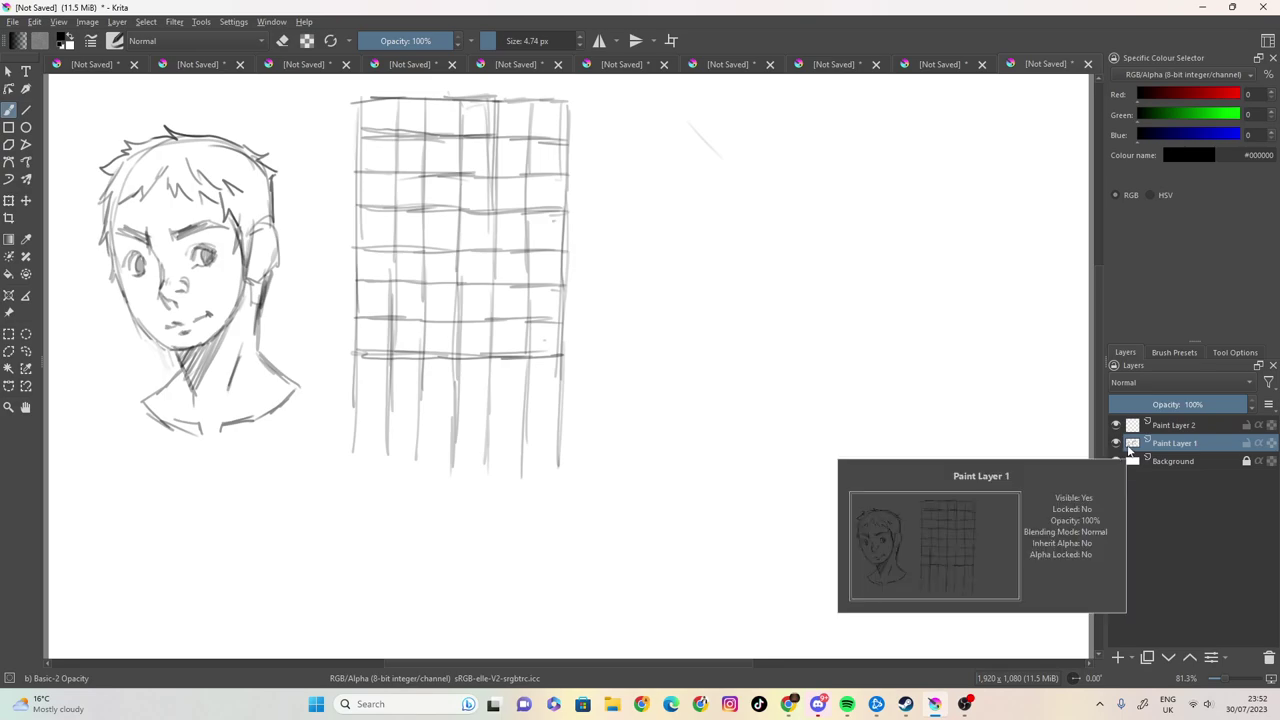
pyautogui.click(1134, 426)
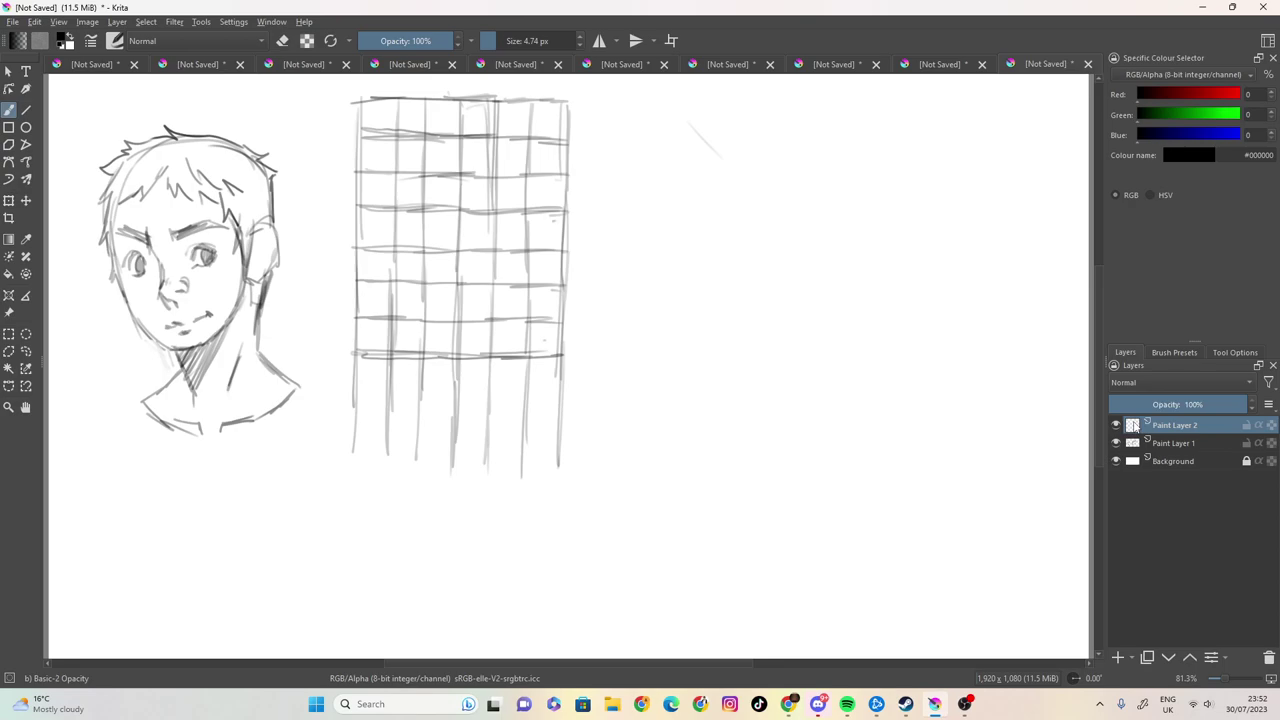
# Draw the front-view skull outline, both ears and one side of the jaw over the grid on the new layer
pyautogui.moveTo(226, 132); pyautogui.dragTo(260, 121)
pyautogui.moveTo(381, 183)
pyautogui.mouseDown()
pyautogui.moveTo(379, 200)
pyautogui.moveTo(388, 122)
pyautogui.moveTo(465, 101)
pyautogui.moveTo(520, 113)
pyautogui.moveTo(550, 212)
pyautogui.mouseUp()
pyautogui.moveTo(547, 150)
pyautogui.mouseDown()
pyautogui.moveTo(528, 108)
pyautogui.moveTo(480, 114)
pyautogui.mouseUp()
pyautogui.moveTo(382, 203)
pyautogui.mouseDown()
pyautogui.moveTo(356, 210)
pyautogui.moveTo(366, 272)
pyautogui.moveTo(380, 285)
pyautogui.moveTo(400, 273)
pyautogui.mouseUp()
pyautogui.moveTo(548, 174)
pyautogui.mouseDown()
pyautogui.moveTo(547, 214)
pyautogui.moveTo(563, 210)
pyautogui.mouseUp()
pyautogui.moveTo(558, 214)
pyautogui.mouseDown()
pyautogui.moveTo(557, 262)
pyautogui.moveTo(525, 285)
pyautogui.moveTo(505, 335)
pyautogui.moveTo(445, 358)
pyautogui.mouseUp()
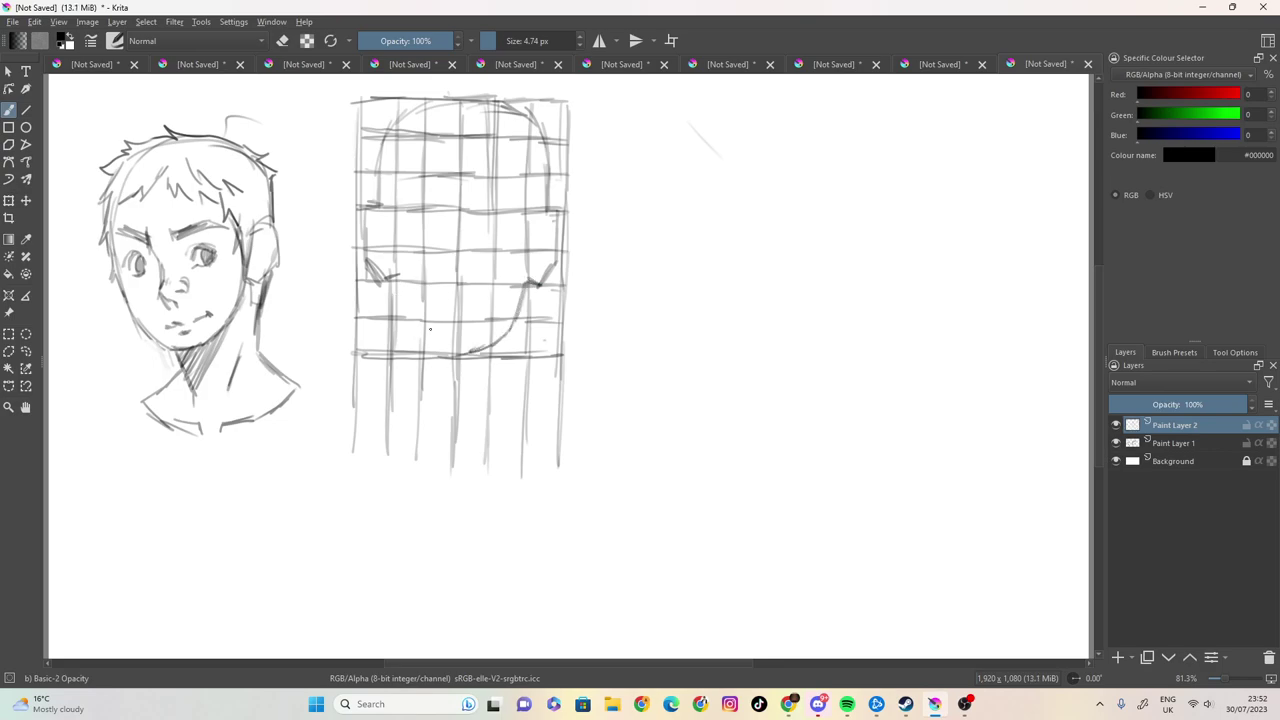
# Close the other side of the jaw and darken the chin curve along the lower grid line
pyautogui.moveTo(395, 284)
pyautogui.mouseDown()
pyautogui.moveTo(406, 330)
pyautogui.moveTo(460, 360)
pyautogui.mouseUp()
pyautogui.moveTo(440, 358)
pyautogui.mouseDown()
pyautogui.moveTo(403, 324)
pyautogui.moveTo(428, 348)
pyautogui.moveTo(472, 356)
pyautogui.moveTo(410, 326)
pyautogui.moveTo(428, 350)
pyautogui.moveTo(488, 350)
pyautogui.mouseUp()
pyautogui.moveTo(525, 282)
pyautogui.mouseDown()
pyautogui.moveTo(500, 342)
pyautogui.moveTo(452, 356)
pyautogui.moveTo(414, 336)
pyautogui.moveTo(430, 352)
pyautogui.moveTo(476, 352)
pyautogui.moveTo(512, 331)
pyautogui.moveTo(478, 352)
pyautogui.mouseUp()
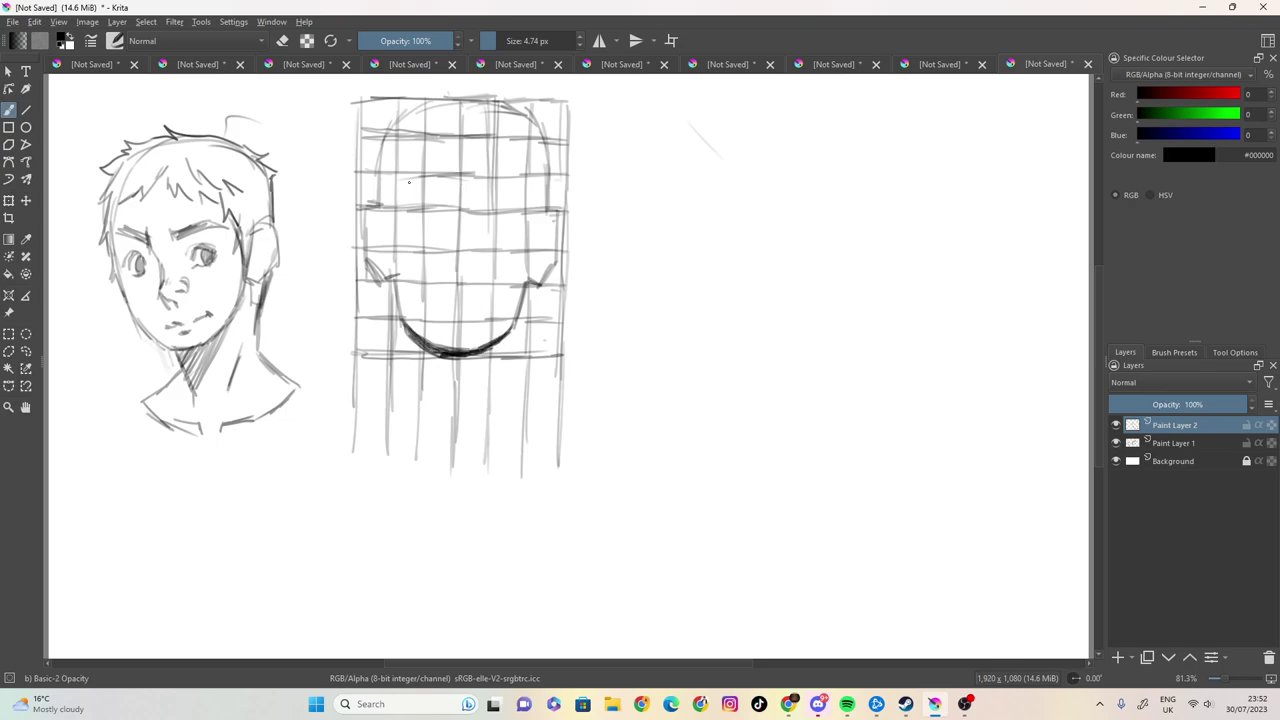
# Draw both angled eyebrows along the middle grid line and add the temple and sideburn lines beside them
pyautogui.moveTo(418, 196)
pyautogui.mouseDown()
pyautogui.moveTo(446, 205)
pyautogui.moveTo(405, 211)
pyautogui.moveTo(438, 198)
pyautogui.moveTo(521, 216)
pyautogui.moveTo(503, 212)
pyautogui.mouseUp()
pyautogui.moveTo(477, 222)
pyautogui.mouseDown()
pyautogui.moveTo(499, 213)
pyautogui.moveTo(449, 202)
pyautogui.moveTo(476, 203)
pyautogui.mouseUp()
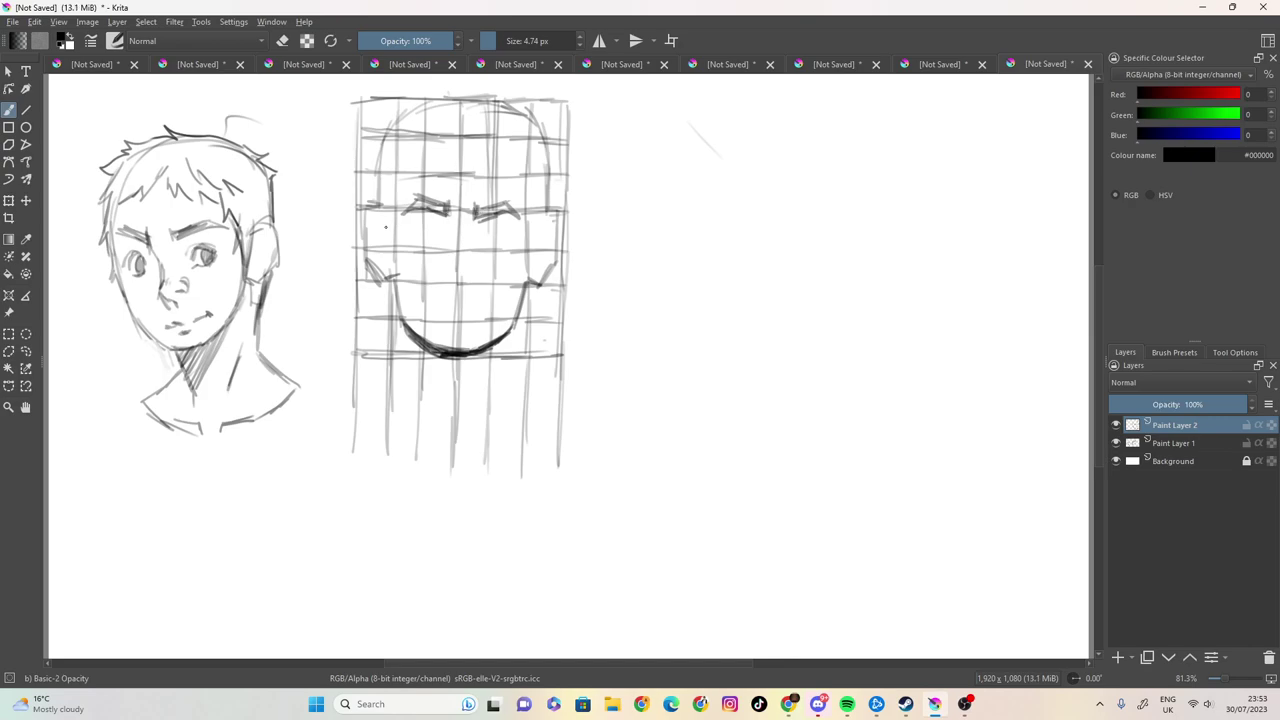
pyautogui.moveTo(376, 184)
pyautogui.mouseDown()
pyautogui.moveTo(390, 270)
pyautogui.moveTo(402, 192)
pyautogui.mouseUp()
pyautogui.moveTo(519, 196)
pyautogui.mouseDown()
pyautogui.moveTo(521, 240)
pyautogui.moveTo(541, 211)
pyautogui.mouseUp()
pyautogui.moveTo(530, 262); pyautogui.dragTo(549, 178)
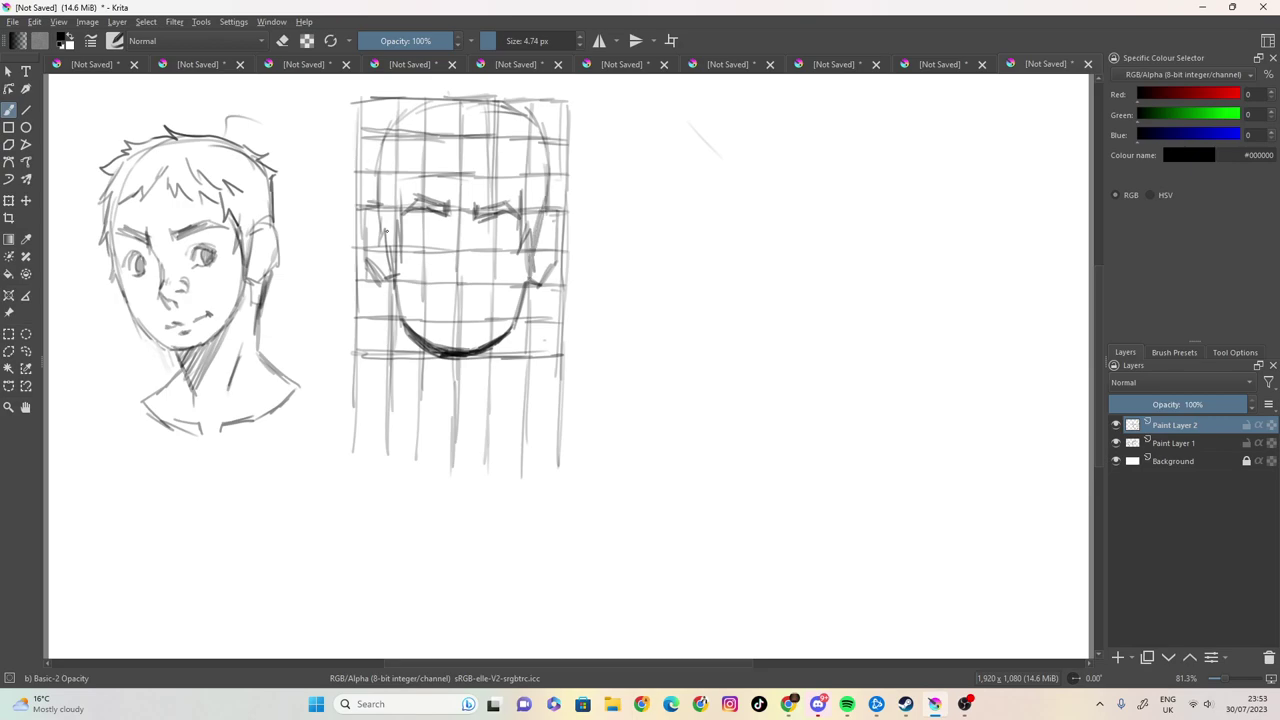
# Draw spiky hair around the front-view skull and a pointed, jagged hairline across the forehead
pyautogui.moveTo(378, 230)
pyautogui.mouseDown()
pyautogui.moveTo(362, 147)
pyautogui.moveTo(420, 86)
pyautogui.moveTo(510, 84)
pyautogui.moveTo(556, 104)
pyautogui.moveTo(571, 164)
pyautogui.moveTo(552, 186)
pyautogui.mouseUp()
pyautogui.moveTo(556, 122)
pyautogui.mouseDown()
pyautogui.moveTo(550, 150)
pyautogui.moveTo(566, 170)
pyautogui.moveTo(542, 215)
pyautogui.mouseUp()
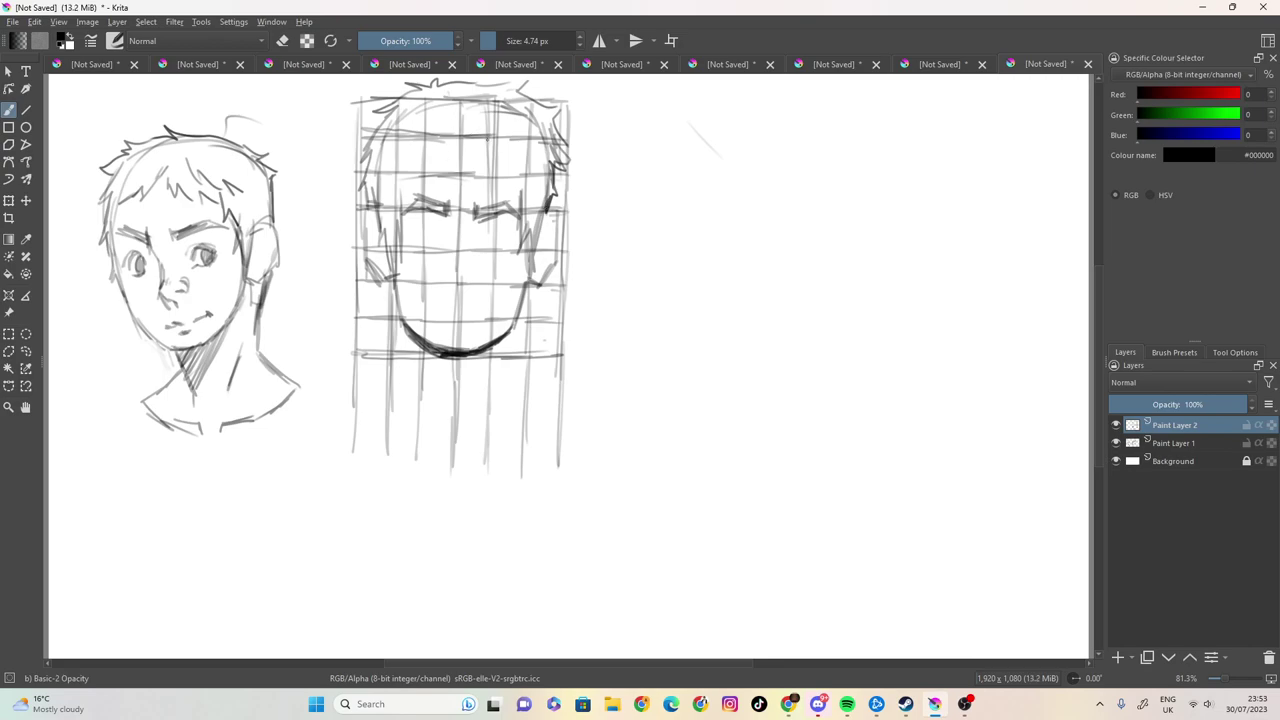
pyautogui.moveTo(486, 118); pyautogui.dragTo(476, 144)
pyautogui.moveTo(480, 140)
pyautogui.mouseDown()
pyautogui.moveTo(456, 162)
pyautogui.moveTo(414, 166)
pyautogui.mouseUp()
pyautogui.moveTo(488, 126); pyautogui.dragTo(506, 160)
pyautogui.moveTo(506, 146); pyautogui.dragTo(528, 182)
pyautogui.moveTo(520, 180)
pyautogui.mouseDown()
pyautogui.moveTo(512, 194)
pyautogui.moveTo(530, 188)
pyautogui.moveTo(528, 212)
pyautogui.mouseUp()
pyautogui.moveTo(540, 180)
pyautogui.mouseDown()
pyautogui.moveTo(528, 214)
pyautogui.moveTo(531, 202)
pyautogui.mouseUp()
pyautogui.moveTo(424, 160); pyautogui.dragTo(405, 178)
pyautogui.moveTo(420, 146)
pyautogui.mouseDown()
pyautogui.moveTo(388, 180)
pyautogui.moveTo(398, 206)
pyautogui.moveTo(381, 205)
pyautogui.mouseUp()
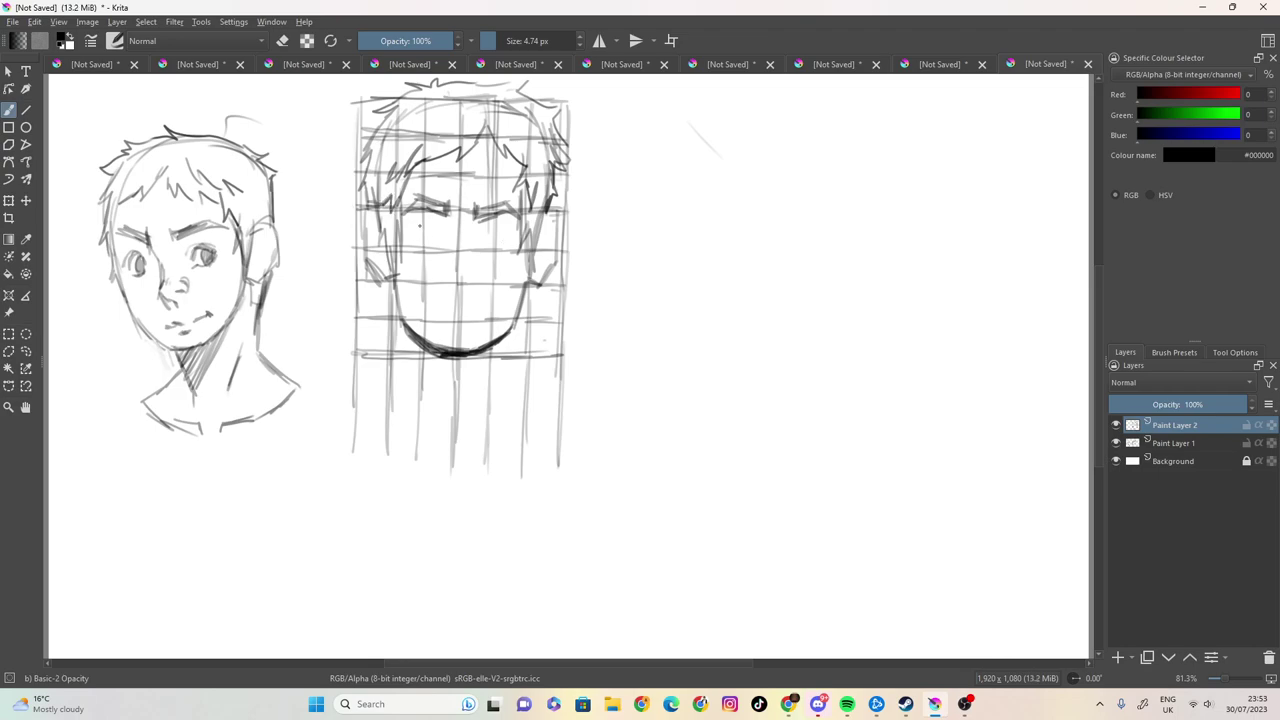
# Draw both eyes with dark irises beneath the eyebrows of the front-view face
pyautogui.moveTo(410, 225)
pyautogui.mouseDown()
pyautogui.moveTo(434, 217)
pyautogui.moveTo(446, 230)
pyautogui.moveTo(415, 232)
pyautogui.moveTo(429, 221)
pyautogui.moveTo(437, 232)
pyautogui.mouseUp()
pyautogui.moveTo(429, 227); pyautogui.dragTo(435, 231)
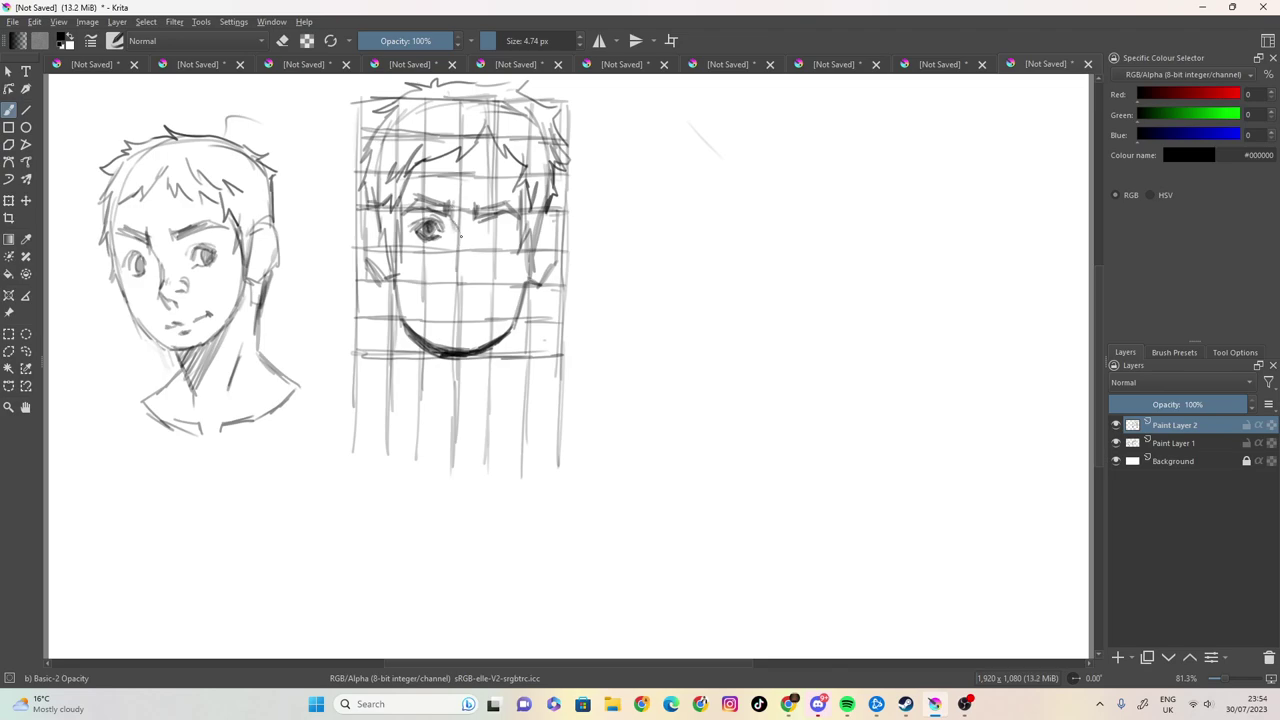
pyautogui.moveTo(475, 234); pyautogui.dragTo(483, 243)
pyautogui.moveTo(488, 220)
pyautogui.mouseDown()
pyautogui.moveTo(514, 230)
pyautogui.moveTo(492, 233)
pyautogui.mouseUp()
# Draw the front-view nose with nostrils and a shaded bridge, and add the mouth with its lower lip
pyautogui.moveTo(447, 278)
pyautogui.mouseDown()
pyautogui.moveTo(471, 283)
pyautogui.moveTo(445, 279)
pyautogui.mouseUp()
pyautogui.moveTo(441, 225)
pyautogui.mouseDown()
pyautogui.moveTo(445, 279)
pyautogui.moveTo(476, 279)
pyautogui.mouseUp()
pyautogui.moveTo(480, 196); pyautogui.dragTo(477, 262)
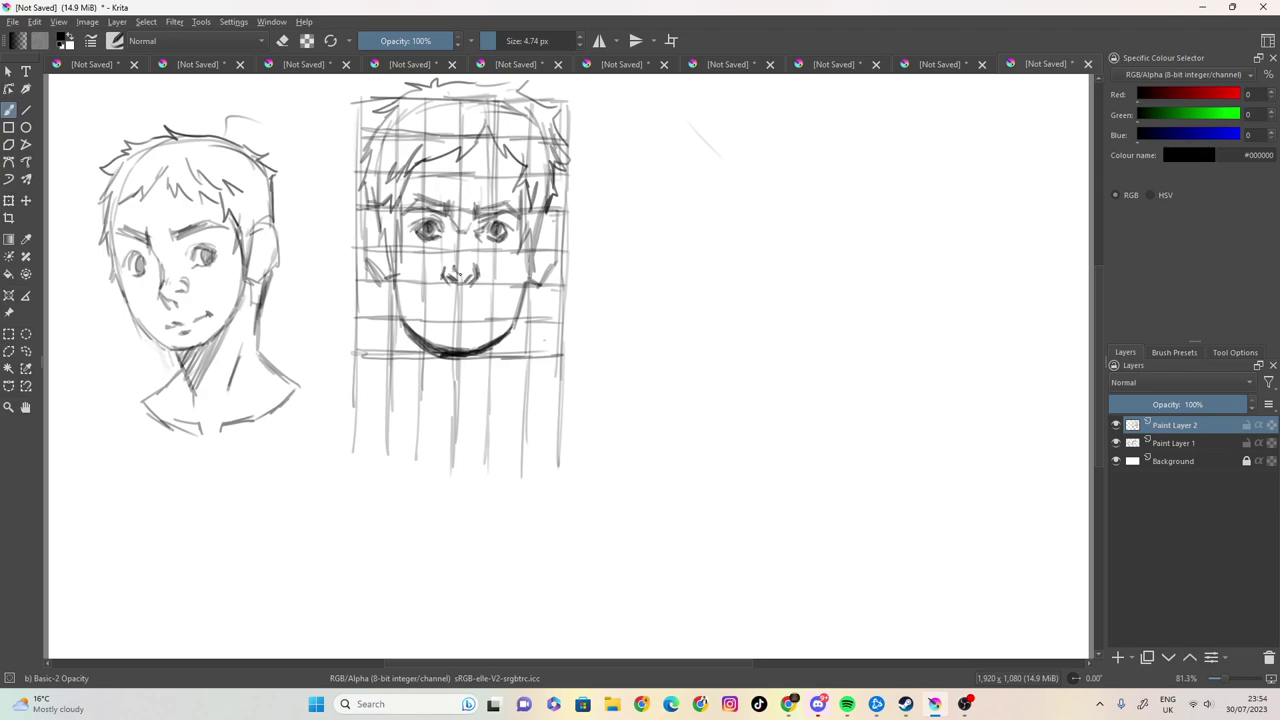
pyautogui.moveTo(456, 235); pyautogui.dragTo(442, 270)
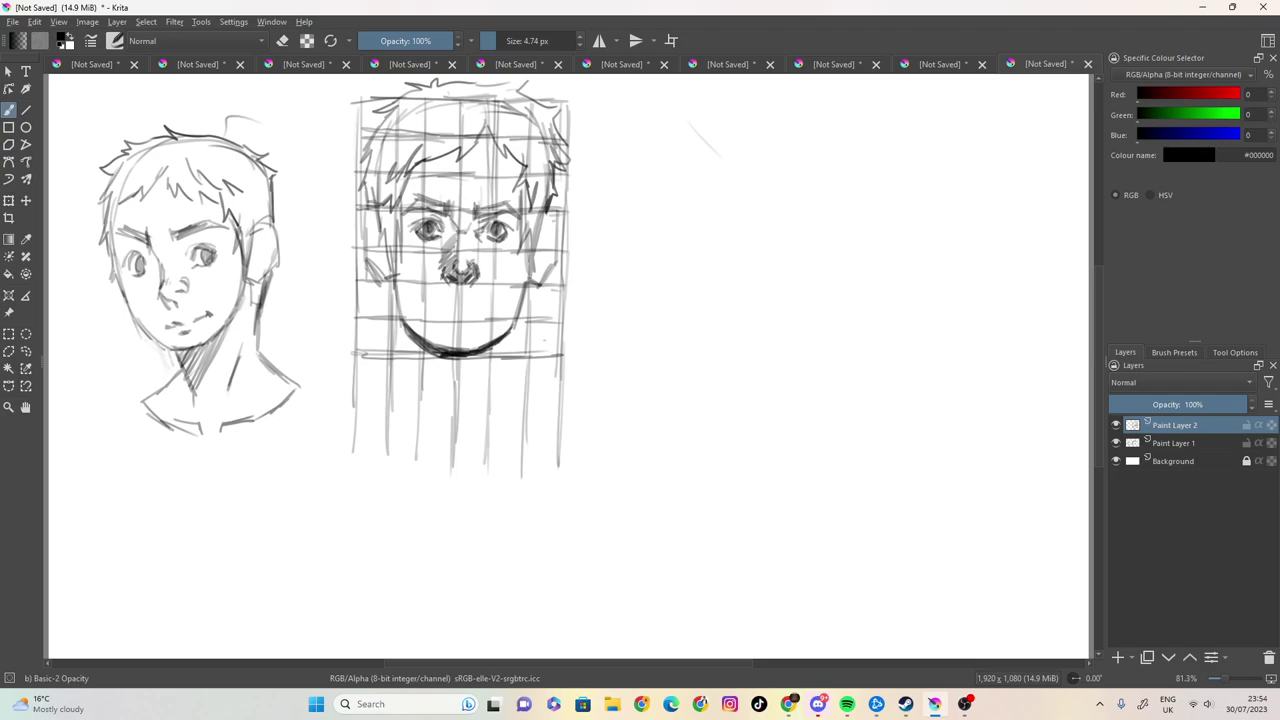
pyautogui.moveTo(472, 255)
pyautogui.mouseDown()
pyautogui.moveTo(470, 273)
pyautogui.moveTo(453, 244)
pyautogui.mouseUp()
pyautogui.moveTo(442, 266)
pyautogui.mouseDown()
pyautogui.moveTo(441, 336)
pyautogui.moveTo(476, 316)
pyautogui.moveTo(459, 307)
pyautogui.moveTo(484, 305)
pyautogui.mouseUp()
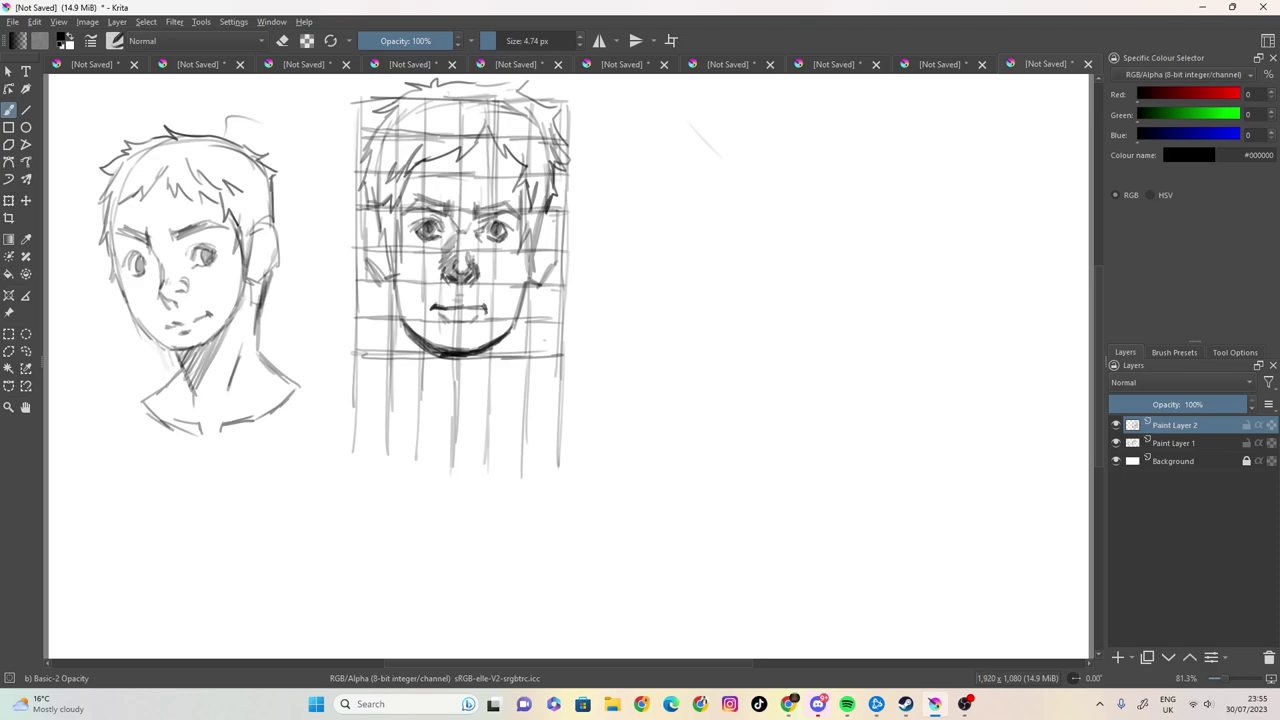
# Darken the mouth corners and reinforce both sides of the front-view jawline
pyautogui.moveTo(478, 310); pyautogui.dragTo(482, 307)
pyautogui.moveTo(392, 262)
pyautogui.mouseDown()
pyautogui.moveTo(400, 316)
pyautogui.moveTo(432, 350)
pyautogui.mouseUp()
pyautogui.moveTo(528, 262)
pyautogui.mouseDown()
pyautogui.moveTo(522, 310)
pyautogui.moveTo(495, 343)
pyautogui.mouseUp()
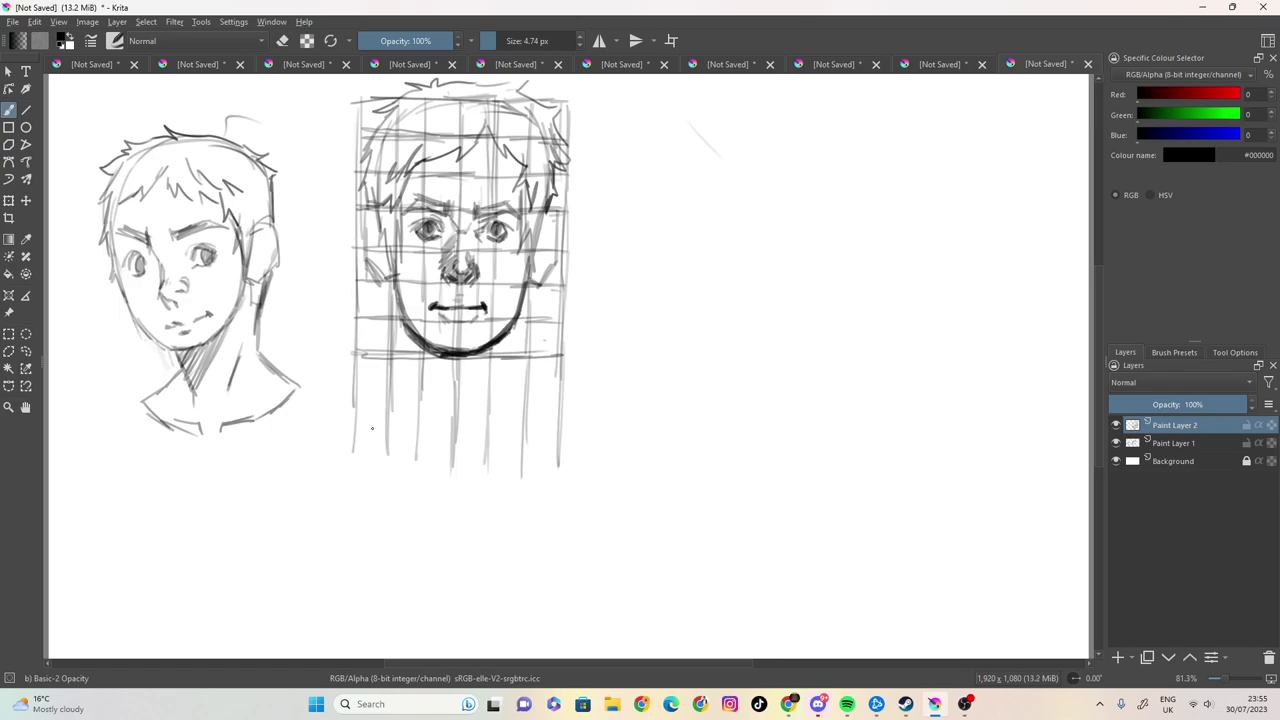
# Draw the front-view neck sides, sloping shoulder lines and a curved lower edge closing off the bust
pyautogui.moveTo(396, 272); pyautogui.dragTo(406, 386)
pyautogui.moveTo(402, 324); pyautogui.dragTo(408, 400)
pyautogui.moveTo(536, 293); pyautogui.dragTo(494, 412)
pyautogui.moveTo(404, 377)
pyautogui.mouseDown()
pyautogui.moveTo(352, 408)
pyautogui.moveTo(406, 456)
pyautogui.mouseUp()
pyautogui.moveTo(510, 374)
pyautogui.mouseDown()
pyautogui.moveTo(550, 416)
pyautogui.moveTo(522, 442)
pyautogui.moveTo(432, 464)
pyautogui.moveTo(394, 444)
pyautogui.mouseUp()
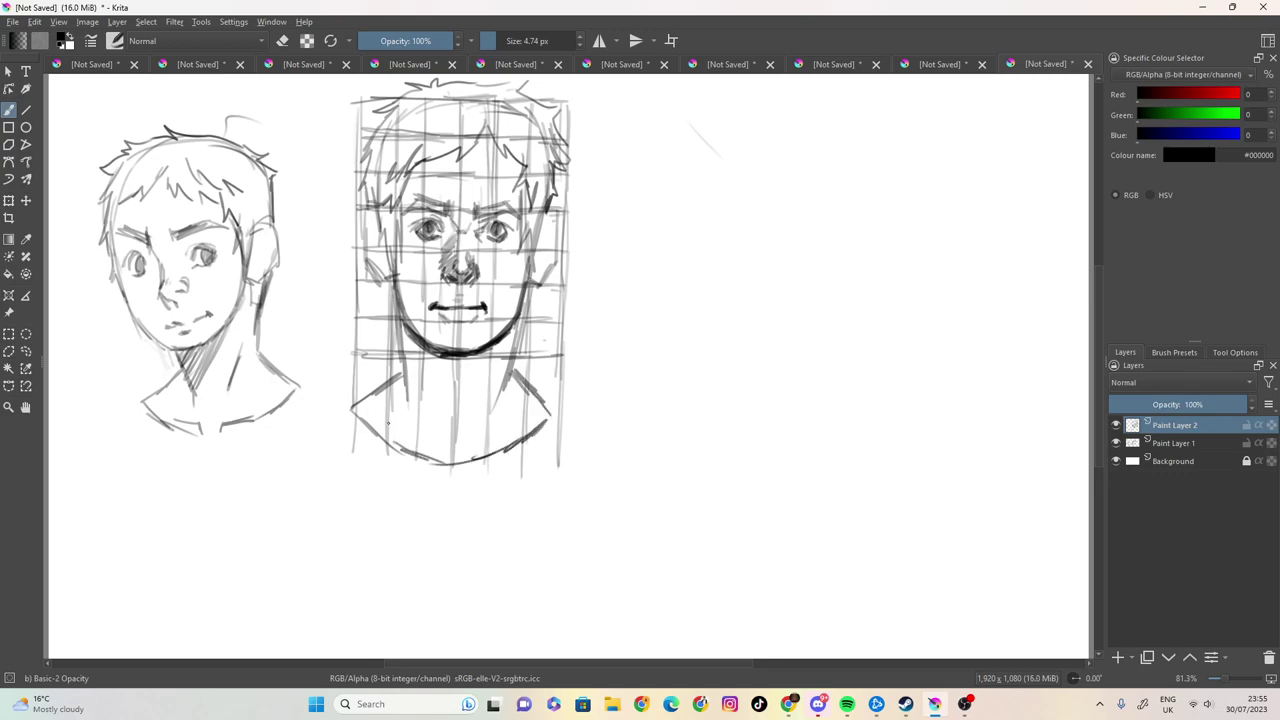
# Thicken the neck and shoulder lines on both sides of the front-view bust
pyautogui.moveTo(386, 374)
pyautogui.mouseDown()
pyautogui.moveTo(402, 390)
pyautogui.moveTo(398, 342)
pyautogui.mouseUp()
pyautogui.moveTo(514, 338); pyautogui.dragTo(516, 368)
pyautogui.moveTo(530, 280)
pyautogui.mouseDown()
pyautogui.moveTo(518, 376)
pyautogui.moveTo(552, 416)
pyautogui.moveTo(522, 434)
pyautogui.mouseUp()
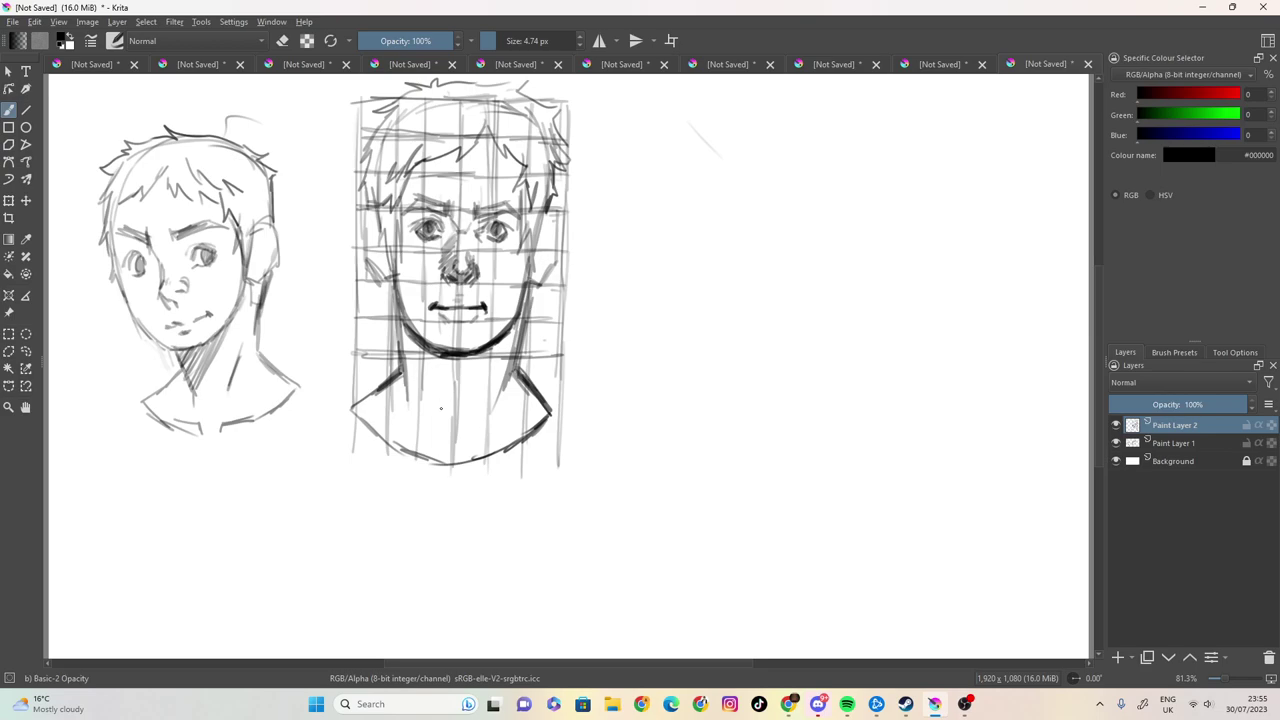
# Add the collarbones to the front-view bust and hatch a diagonal shadow across the neck under the chin
pyautogui.moveTo(386, 438); pyautogui.dragTo(438, 455)
pyautogui.moveTo(396, 441)
pyautogui.mouseDown()
pyautogui.moveTo(526, 440)
pyautogui.moveTo(466, 447)
pyautogui.mouseUp()
pyautogui.moveTo(508, 334)
pyautogui.mouseDown()
pyautogui.moveTo(446, 394)
pyautogui.moveTo(401, 399)
pyautogui.mouseUp()
pyautogui.moveTo(409, 339)
pyautogui.mouseDown()
pyautogui.moveTo(395, 351)
pyautogui.moveTo(402, 398)
pyautogui.mouseUp()
pyautogui.moveTo(486, 350)
pyautogui.mouseDown()
pyautogui.moveTo(416, 408)
pyautogui.moveTo(438, 398)
pyautogui.mouseUp()
pyautogui.moveTo(504, 342); pyautogui.dragTo(456, 385)
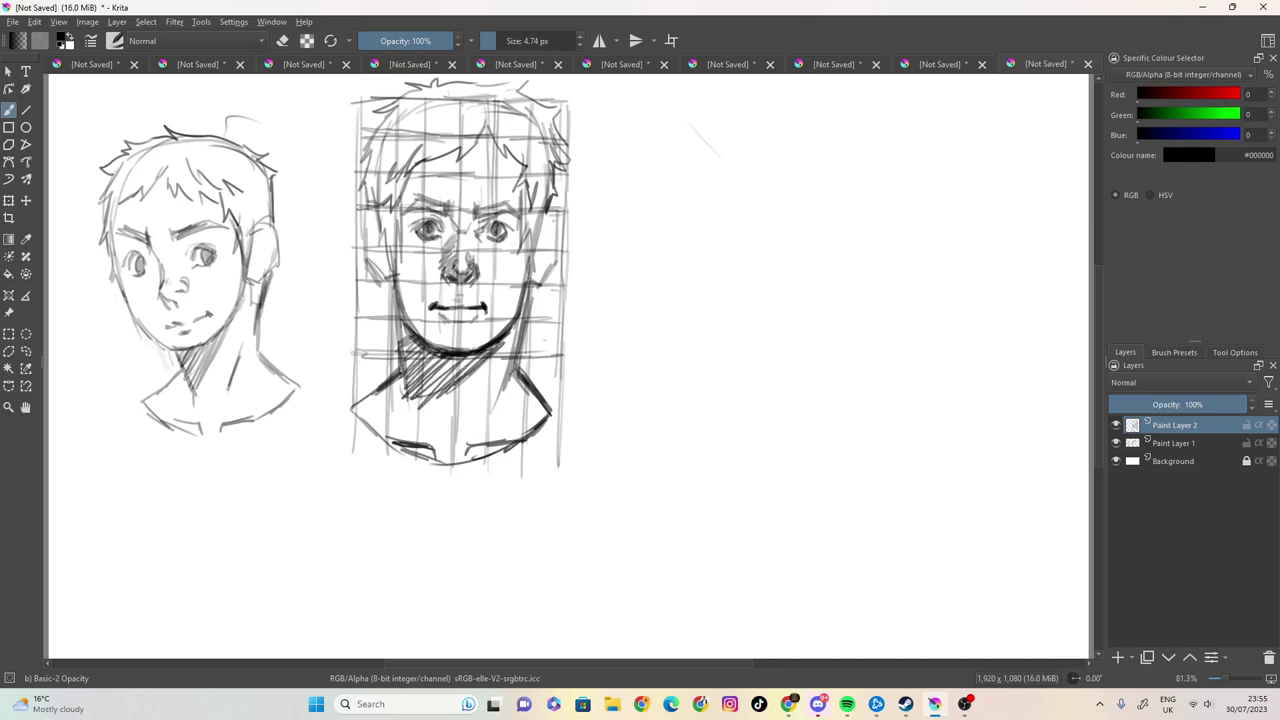
# Thicken the front-view jawline and chin with repeated dark strokes
pyautogui.moveTo(528, 260)
pyautogui.mouseDown()
pyautogui.moveTo(512, 316)
pyautogui.moveTo(484, 346)
pyautogui.mouseUp()
pyautogui.moveTo(398, 298)
pyautogui.mouseDown()
pyautogui.moveTo(432, 354)
pyautogui.moveTo(409, 324)
pyautogui.moveTo(446, 350)
pyautogui.mouseUp()
pyautogui.moveTo(525, 279)
pyautogui.mouseDown()
pyautogui.moveTo(494, 336)
pyautogui.moveTo(472, 346)
pyautogui.moveTo(510, 312)
pyautogui.mouseUp()
pyautogui.moveTo(460, 350); pyautogui.dragTo(478, 344)
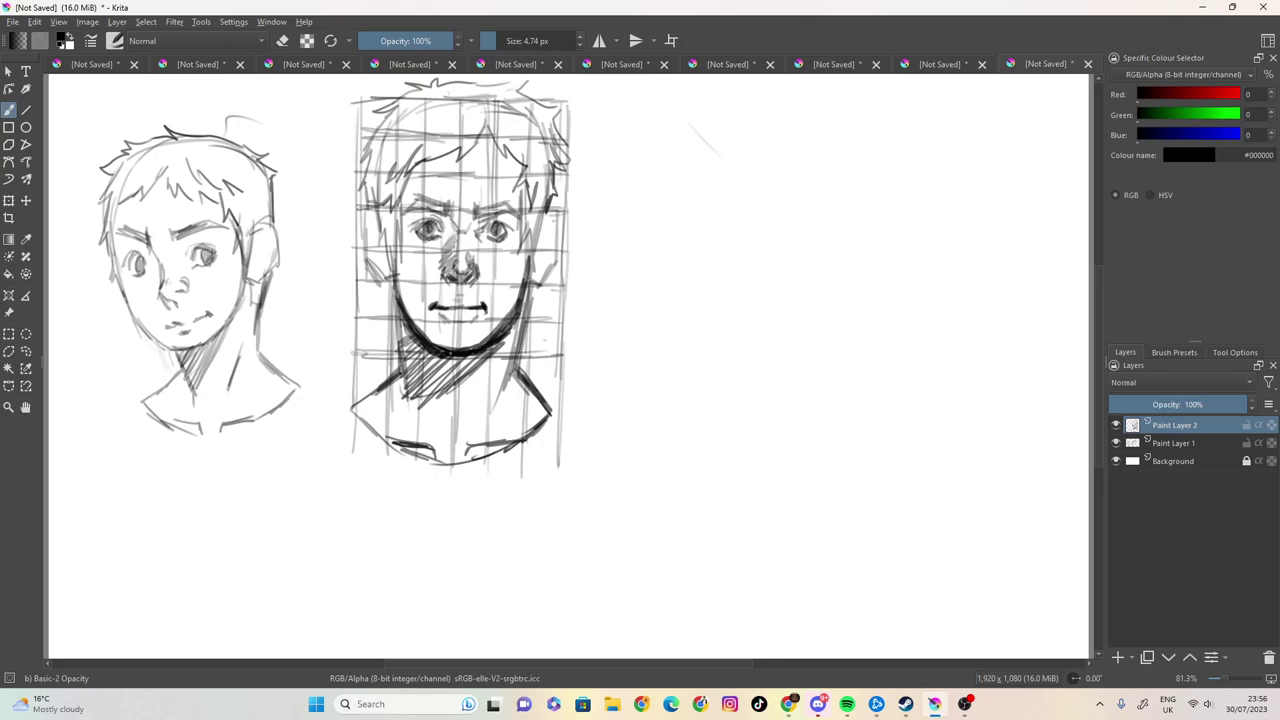
pyautogui.moveTo(525, 268)
pyautogui.mouseDown()
pyautogui.moveTo(517, 305)
pyautogui.moveTo(498, 333)
pyautogui.mouseUp()
# Thin the outer edge of the front-view jawline using an eraser of 15.96 px
pyautogui.click(282, 40)
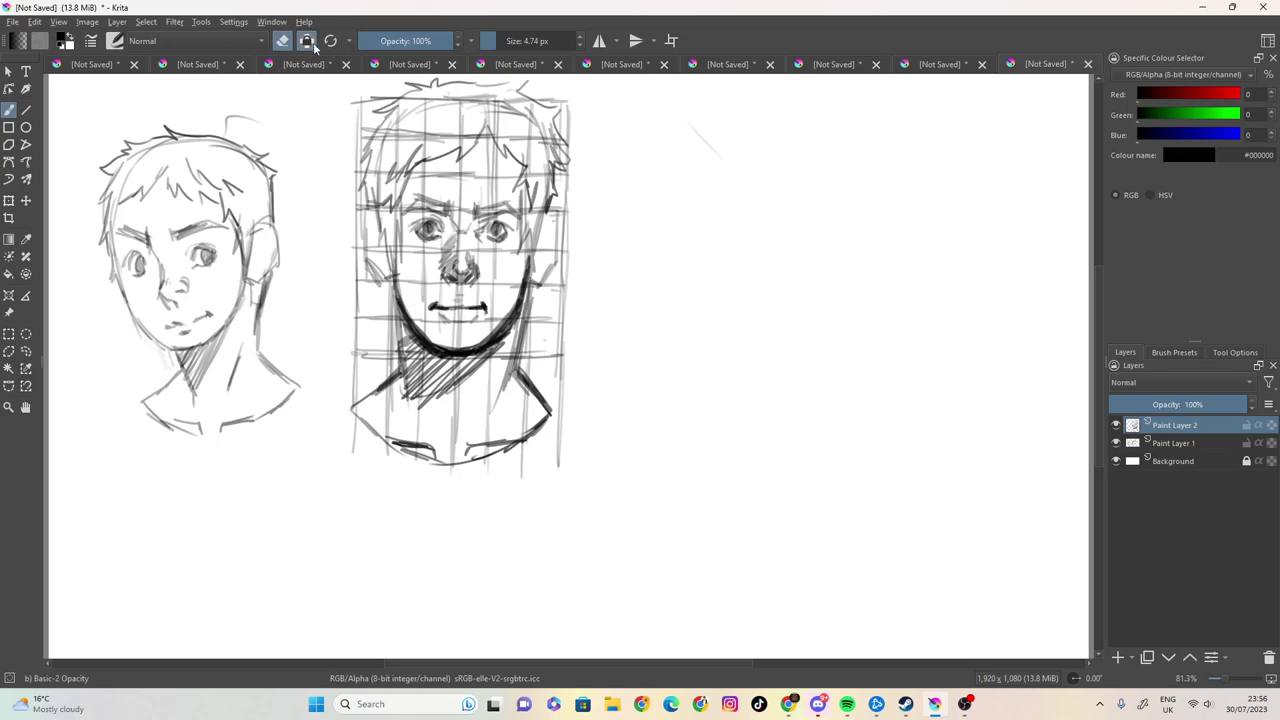
pyautogui.moveTo(484, 40); pyautogui.dragTo(503, 40)
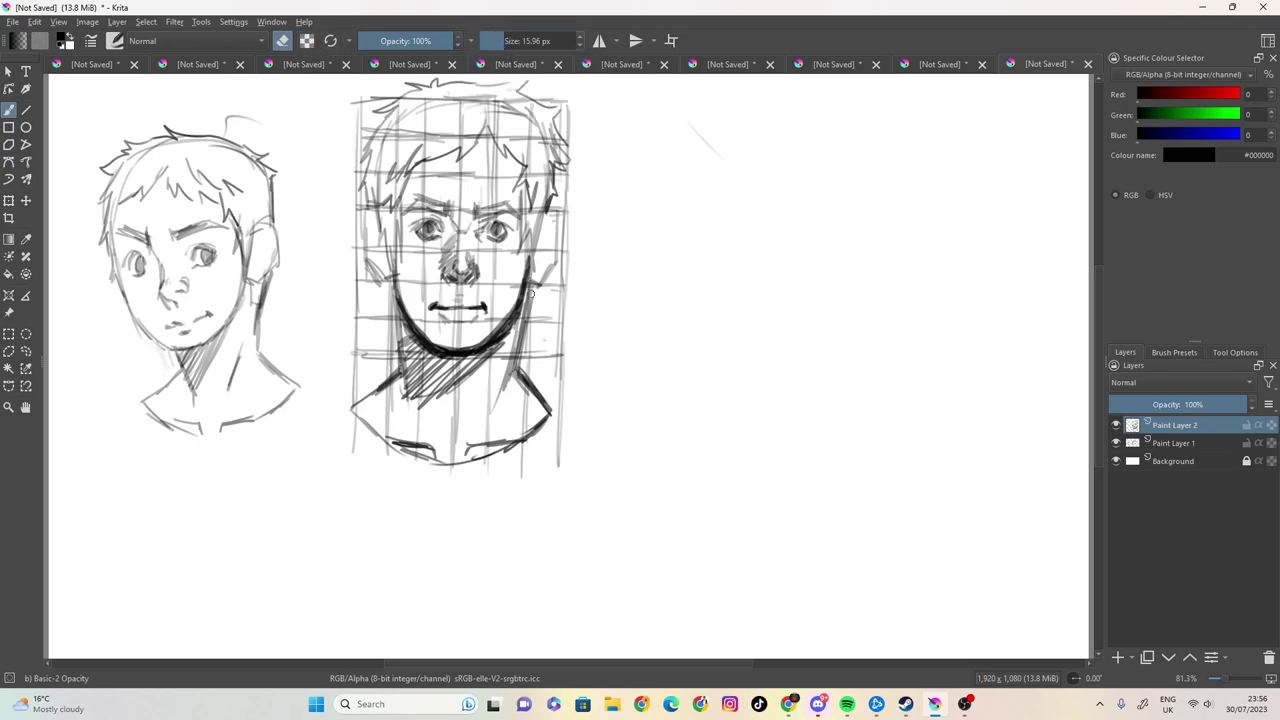
pyautogui.moveTo(497, 342)
pyautogui.mouseDown()
pyautogui.moveTo(528, 289)
pyautogui.moveTo(513, 322)
pyautogui.moveTo(469, 339)
pyautogui.mouseUp()
pyautogui.moveTo(389, 285)
pyautogui.mouseDown()
pyautogui.moveTo(405, 330)
pyautogui.moveTo(443, 356)
pyautogui.moveTo(424, 348)
pyautogui.moveTo(474, 354)
pyautogui.moveTo(452, 357)
pyautogui.moveTo(488, 343)
pyautogui.moveTo(486, 354)
pyautogui.moveTo(505, 329)
pyautogui.moveTo(488, 353)
pyautogui.moveTo(424, 358)
pyautogui.mouseUp()
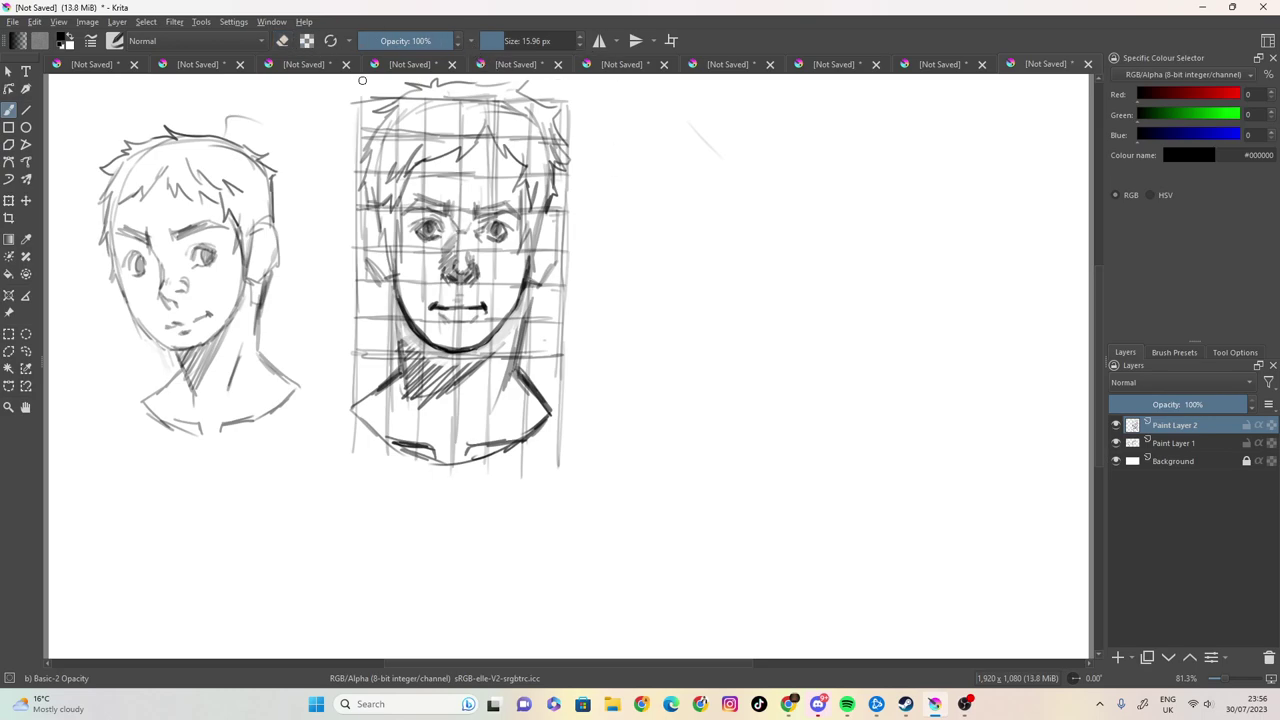
# Hatch a dense neck shadow beneath the jaw with a 4.17 px brush and shade below the lower lip
pyautogui.click(496, 41)
pyautogui.click(492, 41)
pyautogui.moveTo(398, 306)
pyautogui.mouseDown()
pyautogui.moveTo(412, 358)
pyautogui.moveTo(450, 390)
pyautogui.moveTo(530, 291)
pyautogui.moveTo(518, 350)
pyautogui.mouseUp()
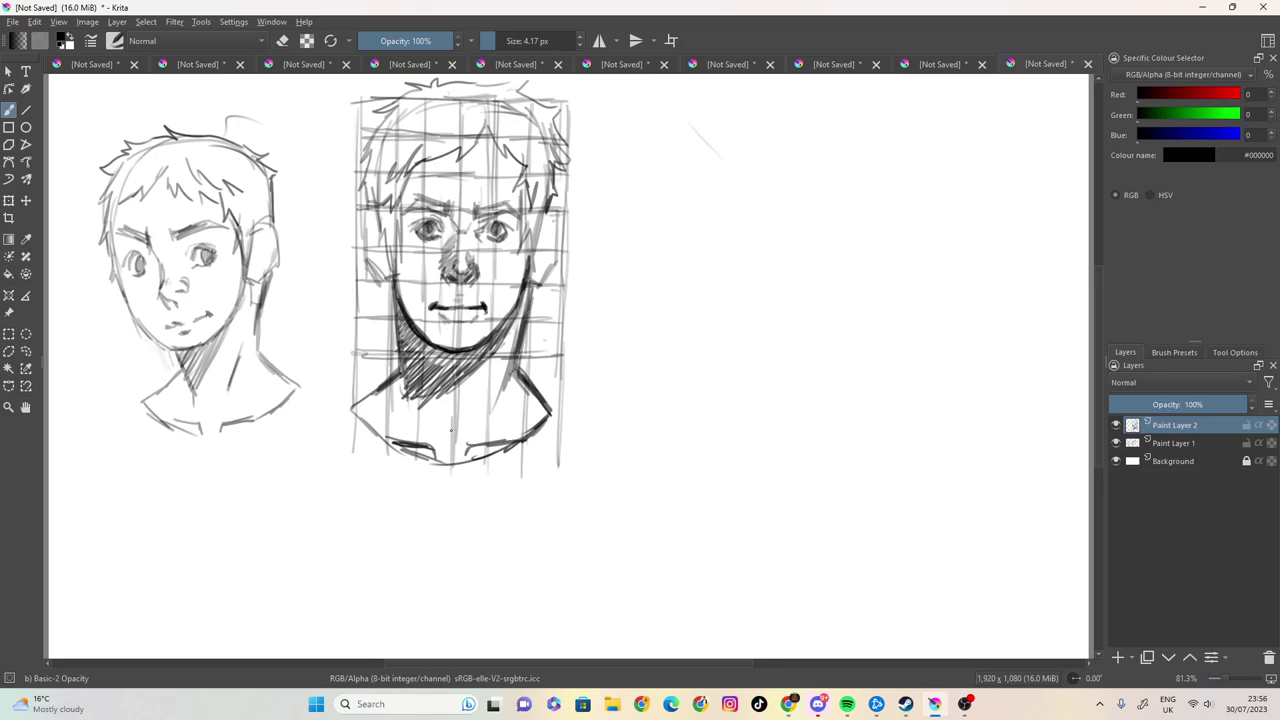
pyautogui.moveTo(402, 378)
pyautogui.mouseDown()
pyautogui.moveTo(430, 400)
pyautogui.moveTo(454, 376)
pyautogui.moveTo(453, 393)
pyautogui.moveTo(408, 404)
pyautogui.moveTo(404, 380)
pyautogui.moveTo(450, 382)
pyautogui.moveTo(484, 356)
pyautogui.moveTo(452, 386)
pyautogui.moveTo(406, 352)
pyautogui.moveTo(468, 320)
pyautogui.moveTo(444, 332)
pyautogui.moveTo(468, 332)
pyautogui.mouseUp()
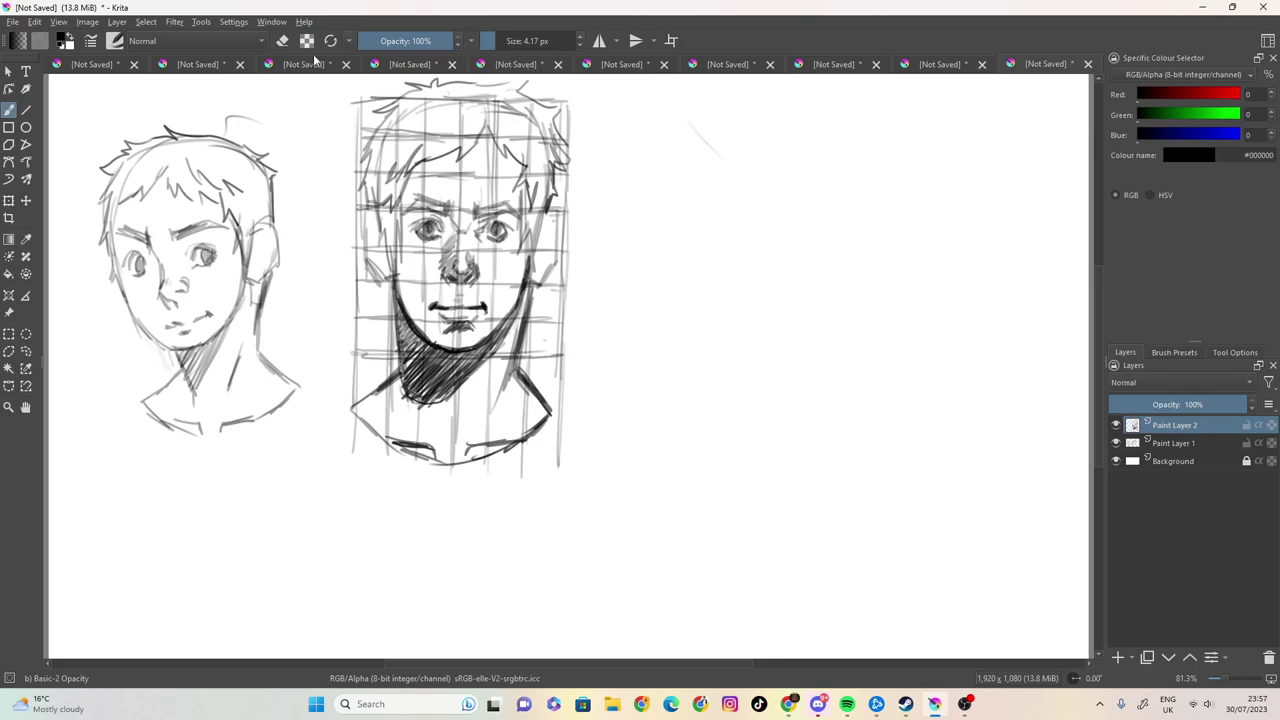
# Erase the leftover skull construction lines inside the front-view hair with a 35.51 px eraser
pyautogui.click(283, 41)
pyautogui.moveTo(399, 130)
pyautogui.mouseDown()
pyautogui.moveTo(381, 176)
pyautogui.moveTo(434, 105)
pyautogui.moveTo(484, 101)
pyautogui.moveTo(509, 120)
pyautogui.moveTo(457, 103)
pyautogui.moveTo(514, 106)
pyautogui.moveTo(544, 143)
pyautogui.moveTo(503, 172)
pyautogui.mouseUp()
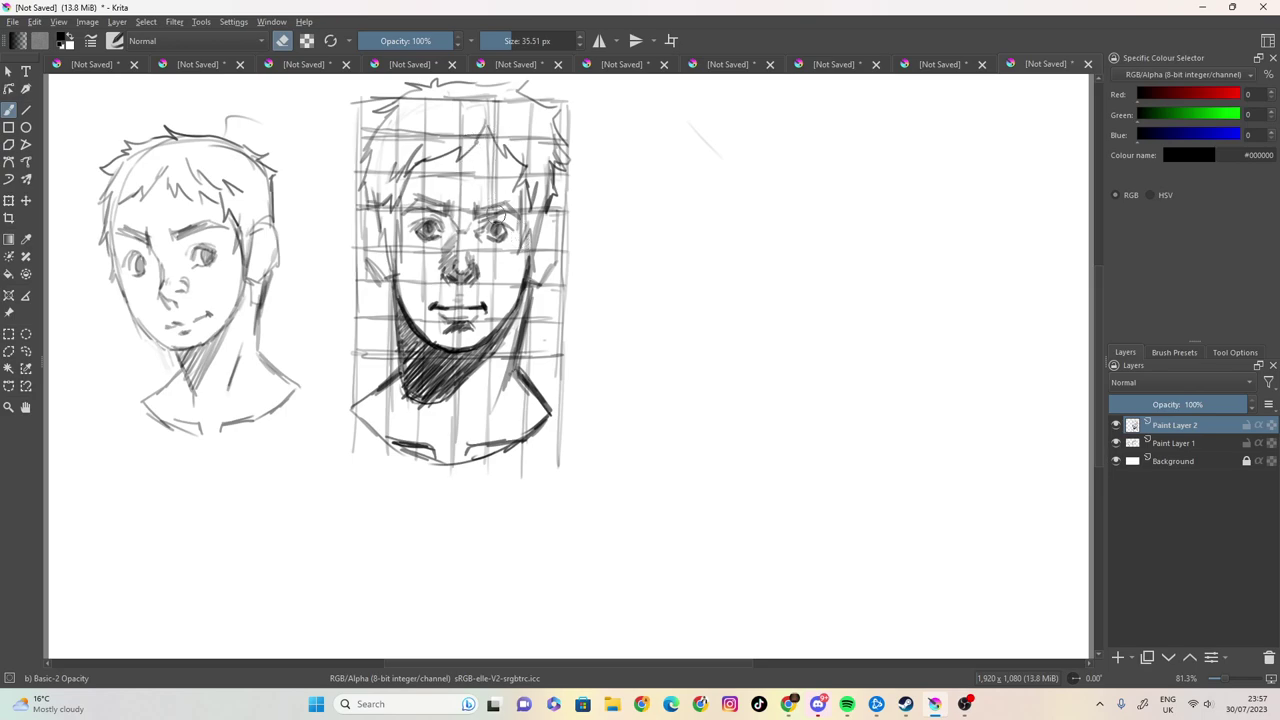
pyautogui.click(289, 44)
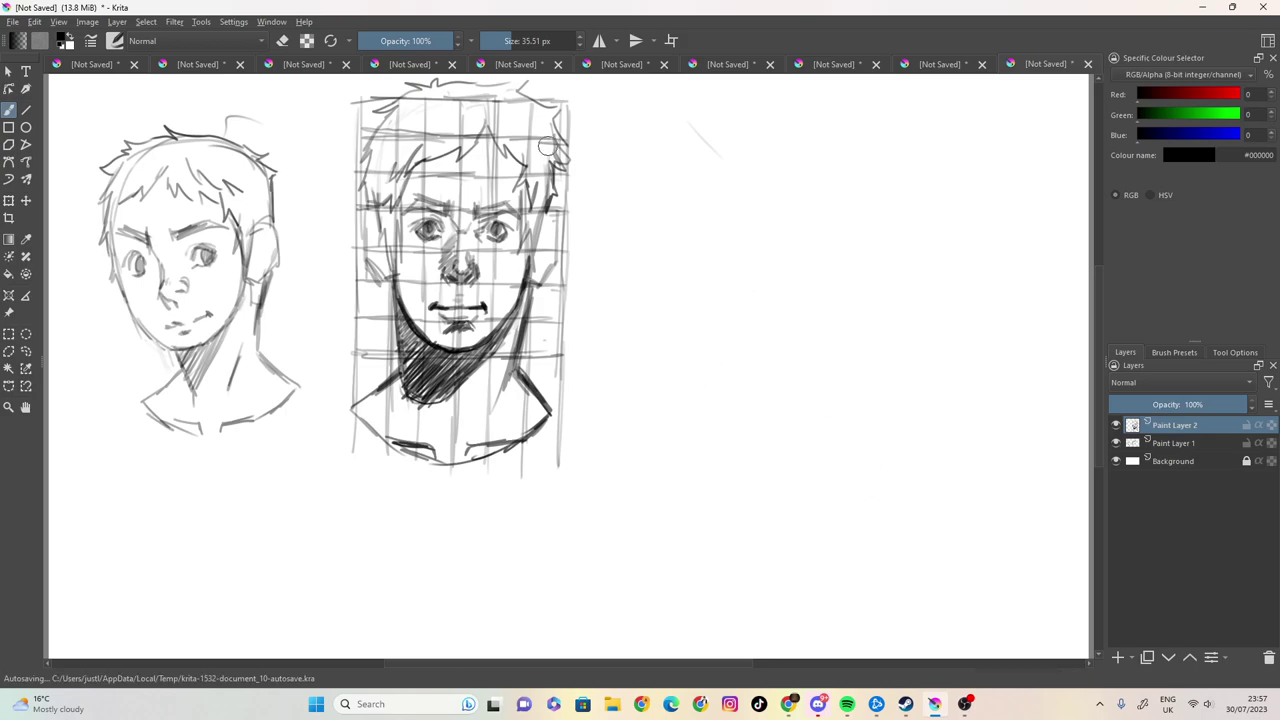
# Draw a vertical and a horizontal guide line beside the front-view head with a 4.17 px brush
pyautogui.click(494, 44)
pyautogui.click(489, 36)
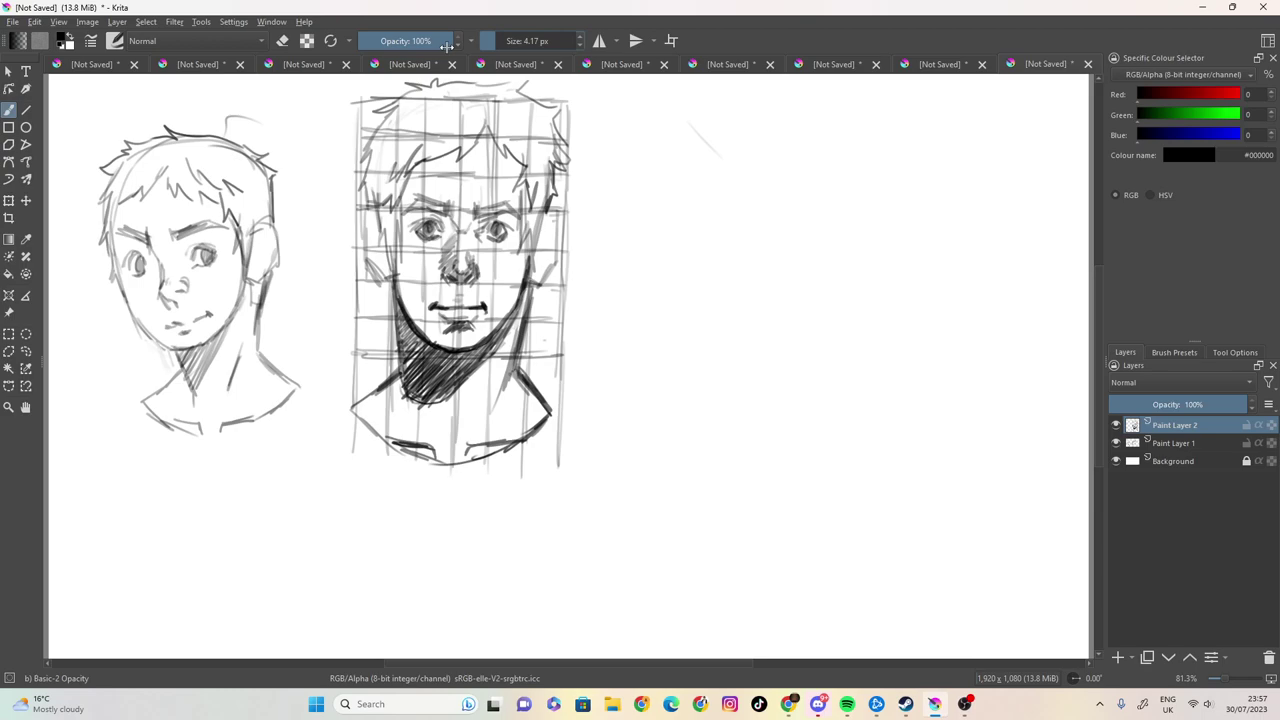
pyautogui.moveTo(588, 106); pyautogui.dragTo(590, 256)
pyautogui.moveTo(589, 140); pyautogui.dragTo(587, 356)
pyautogui.moveTo(582, 400)
pyautogui.mouseDown()
pyautogui.moveTo(584, 292)
pyautogui.moveTo(581, 384)
pyautogui.mouseUp()
pyautogui.moveTo(590, 100); pyautogui.dragTo(796, 100)
# Sketch the side-view skull from the nape over the crown to the forehead and nose, facing right
pyautogui.moveTo(607, 182)
pyautogui.mouseDown()
pyautogui.moveTo(655, 124)
pyautogui.moveTo(750, 118)
pyautogui.moveTo(792, 160)
pyautogui.mouseUp()
pyautogui.moveTo(748, 122)
pyautogui.mouseDown()
pyautogui.moveTo(694, 121)
pyautogui.moveTo(612, 256)
pyautogui.mouseUp()
pyautogui.moveTo(662, 146); pyautogui.dragTo(606, 250)
pyautogui.moveTo(624, 174); pyautogui.dragTo(612, 268)
pyautogui.moveTo(608, 222); pyautogui.dragTo(637, 335)
pyautogui.moveTo(784, 148)
pyautogui.mouseDown()
pyautogui.moveTo(810, 222)
pyautogui.moveTo(801, 246)
pyautogui.moveTo(817, 270)
pyautogui.moveTo(805, 280)
pyautogui.mouseUp()
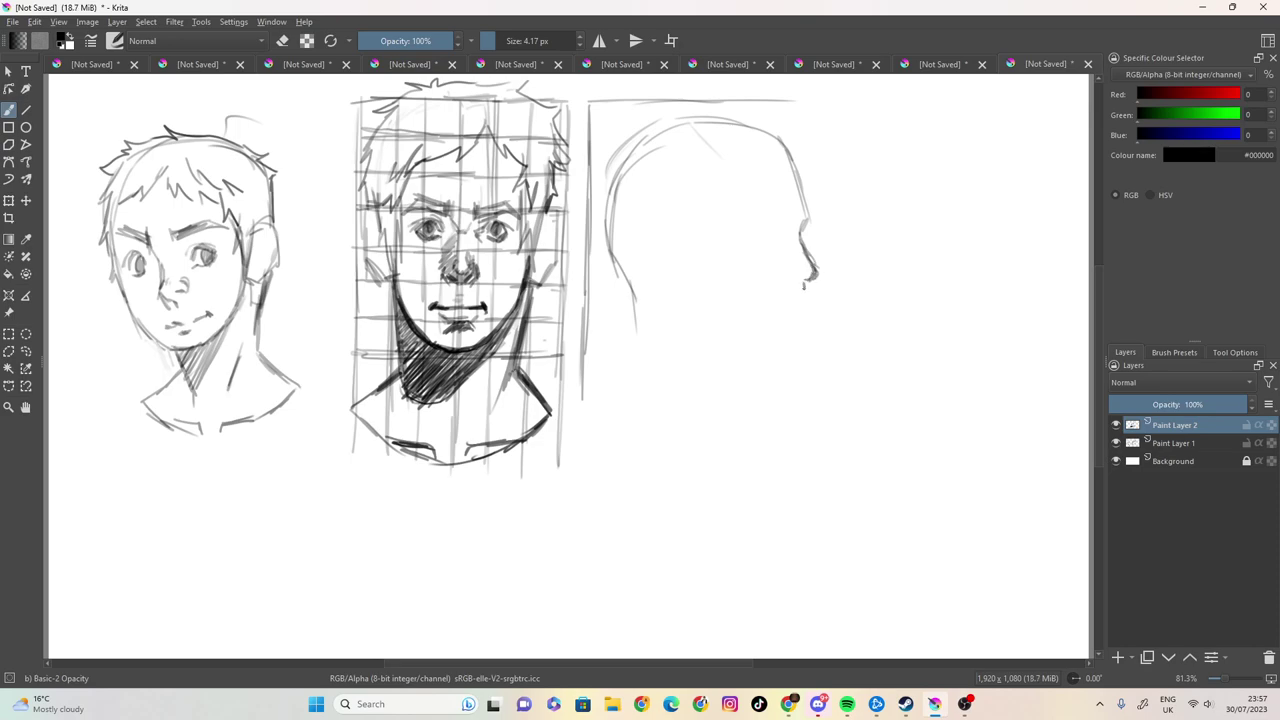
# Draw the profile's lips, chin and throat, and define the back of the neck
pyautogui.moveTo(816, 270); pyautogui.dragTo(793, 345)
pyautogui.moveTo(786, 340); pyautogui.dragTo(743, 346)
pyautogui.moveTo(612, 246)
pyautogui.mouseDown()
pyautogui.moveTo(626, 330)
pyautogui.moveTo(605, 360)
pyautogui.mouseUp()
pyautogui.moveTo(626, 294)
pyautogui.mouseDown()
pyautogui.moveTo(628, 315)
pyautogui.moveTo(612, 260)
pyautogui.mouseUp()
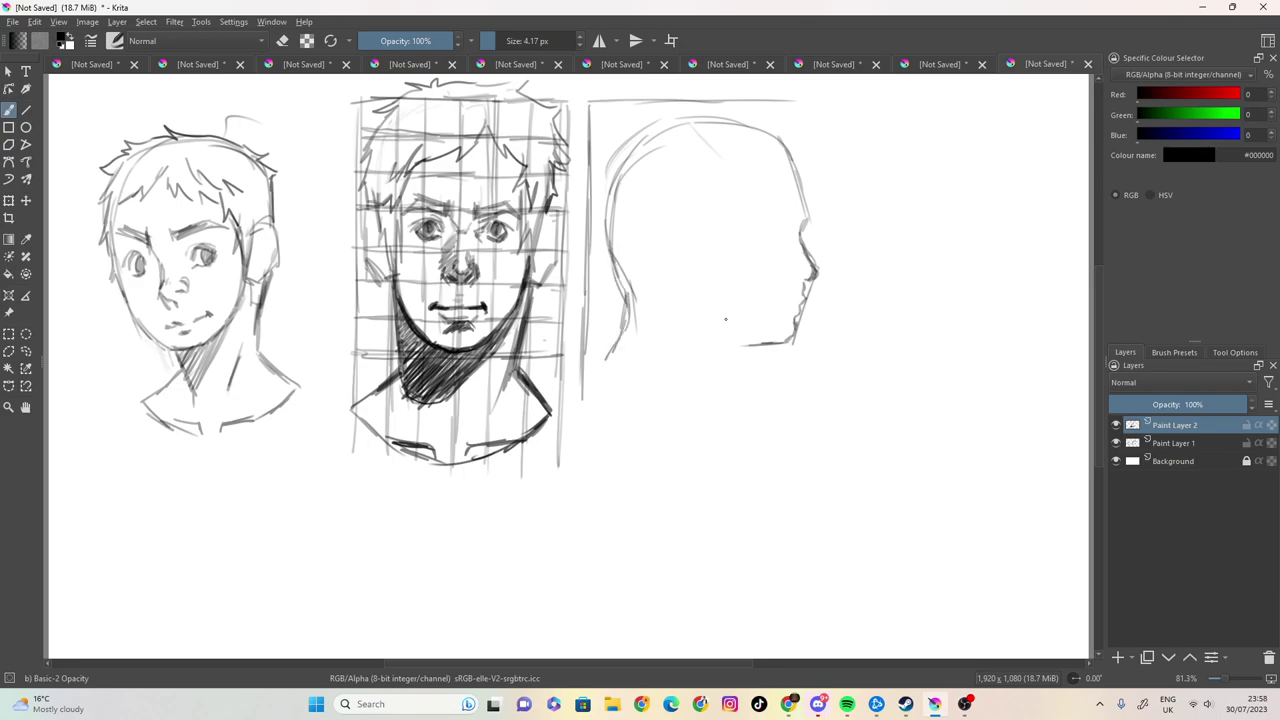
pyautogui.moveTo(748, 347)
pyautogui.mouseDown()
pyautogui.moveTo(732, 394)
pyautogui.moveTo(756, 445)
pyautogui.mouseUp()
# Draw a vertical guide through the side-view head, then the ear and the rear jaw angle along it
pyautogui.moveTo(613, 200)
pyautogui.mouseDown()
pyautogui.moveTo(622, 165)
pyautogui.moveTo(676, 124)
pyautogui.moveTo(738, 136)
pyautogui.moveTo(712, 294)
pyautogui.mouseUp()
pyautogui.moveTo(711, 205); pyautogui.dragTo(710, 326)
pyautogui.moveTo(700, 236)
pyautogui.mouseDown()
pyautogui.moveTo(684, 220)
pyautogui.moveTo(670, 256)
pyautogui.mouseUp()
pyautogui.moveTo(678, 228)
pyautogui.mouseDown()
pyautogui.moveTo(676, 260)
pyautogui.moveTo(710, 281)
pyautogui.moveTo(744, 326)
pyautogui.mouseUp()
pyautogui.moveTo(713, 281); pyautogui.dragTo(717, 312)
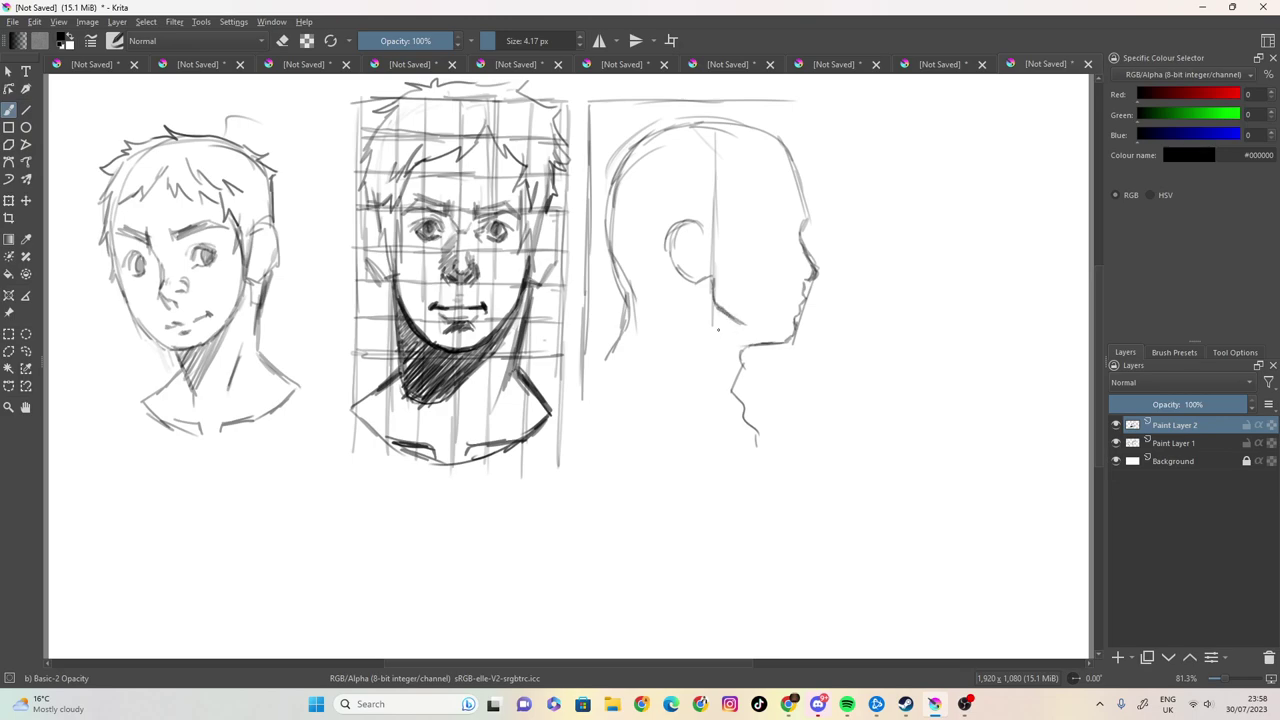
# Draw the side-view eyebrow and the hairline running from the sideburn up to the forehead
pyautogui.moveTo(788, 207); pyautogui.dragTo(796, 217)
pyautogui.moveTo(789, 213); pyautogui.dragTo(801, 213)
pyautogui.moveTo(710, 218)
pyautogui.mouseDown()
pyautogui.moveTo(717, 238)
pyautogui.moveTo(742, 234)
pyautogui.moveTo(759, 209)
pyautogui.moveTo(736, 197)
pyautogui.moveTo(747, 167)
pyautogui.moveTo(797, 155)
pyautogui.mouseUp()
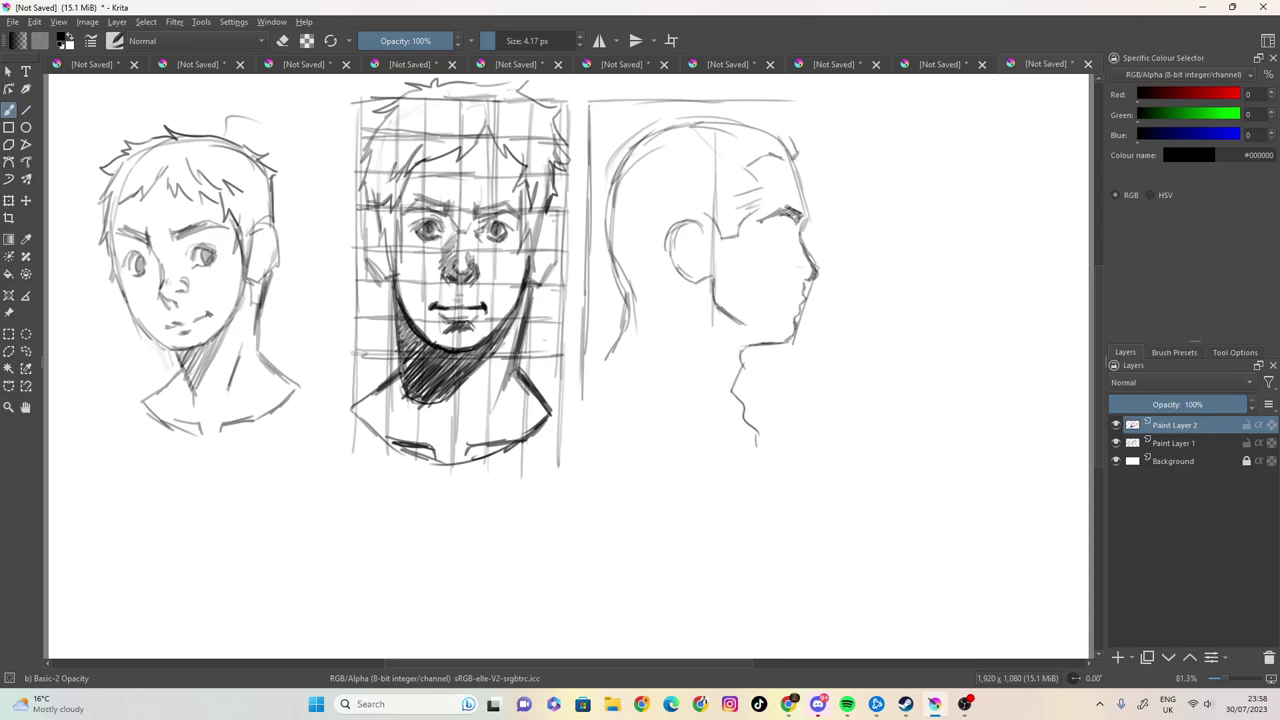
# Draw the side-view eye, nostril and mouth, and hatch the hair at the temple
pyautogui.moveTo(764, 230); pyautogui.dragTo(789, 227)
pyautogui.moveTo(806, 262)
pyautogui.mouseDown()
pyautogui.moveTo(811, 279)
pyautogui.moveTo(777, 307)
pyautogui.mouseUp()
pyautogui.moveTo(751, 219); pyautogui.dragTo(698, 178)
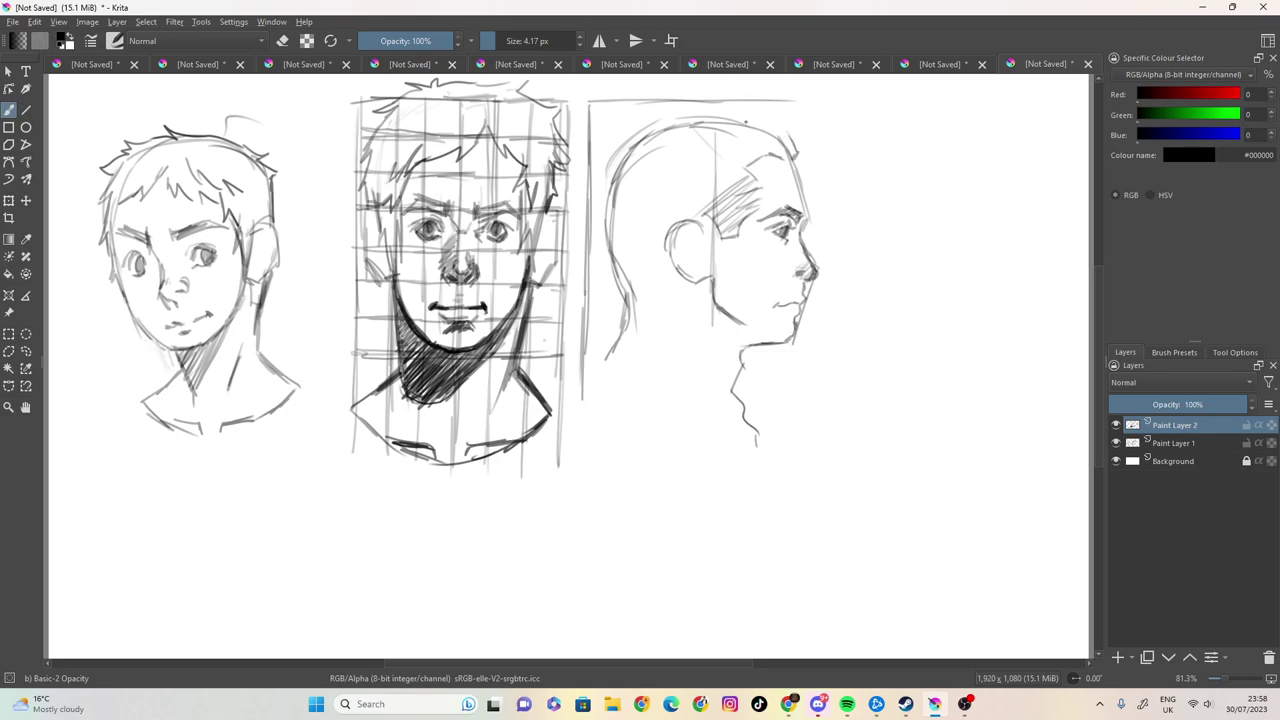
# Outline spiky hair around the side-view skull from the fringe over the crown to the nape
pyautogui.moveTo(748, 118)
pyautogui.mouseDown()
pyautogui.moveTo(780, 112)
pyautogui.moveTo(816, 140)
pyautogui.moveTo(798, 156)
pyautogui.moveTo(816, 172)
pyautogui.mouseUp()
pyautogui.moveTo(734, 113)
pyautogui.mouseDown()
pyautogui.moveTo(658, 113)
pyautogui.moveTo(625, 150)
pyautogui.mouseUp()
pyautogui.moveTo(672, 118)
pyautogui.mouseDown()
pyautogui.moveTo(650, 128)
pyautogui.moveTo(602, 222)
pyautogui.mouseUp()
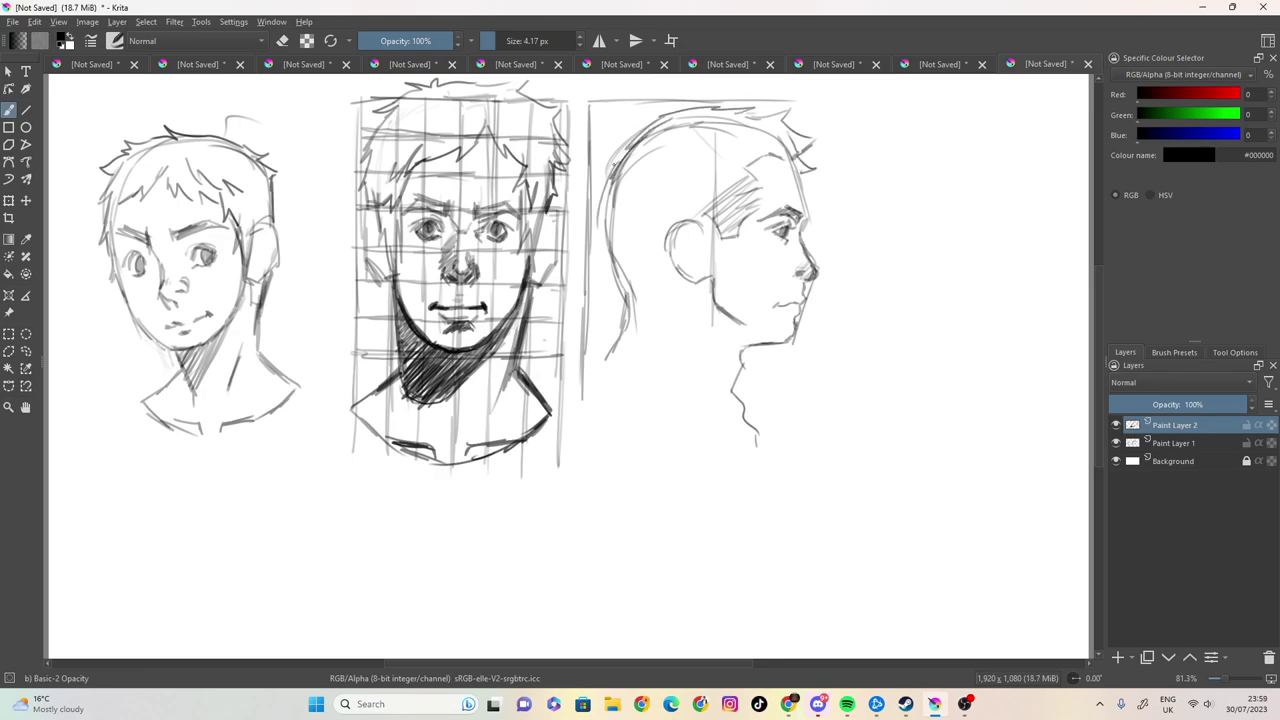
pyautogui.moveTo(612, 166)
pyautogui.mouseDown()
pyautogui.moveTo(638, 110)
pyautogui.moveTo(638, 134)
pyautogui.moveTo(588, 206)
pyautogui.moveTo(622, 344)
pyautogui.mouseUp()
# Add inner folds to the side-view ear and draw the neck, sideburn and jaw lines around it
pyautogui.moveTo(681, 282)
pyautogui.mouseDown()
pyautogui.moveTo(676, 302)
pyautogui.moveTo(620, 334)
pyautogui.moveTo(670, 315)
pyautogui.mouseUp()
pyautogui.moveTo(707, 226); pyautogui.dragTo(670, 224)
pyautogui.moveTo(676, 226)
pyautogui.mouseDown()
pyautogui.moveTo(667, 262)
pyautogui.moveTo(688, 280)
pyautogui.moveTo(693, 267)
pyautogui.mouseUp()
pyautogui.moveTo(697, 255)
pyautogui.mouseDown()
pyautogui.moveTo(687, 262)
pyautogui.moveTo(703, 265)
pyautogui.moveTo(690, 241)
pyautogui.moveTo(663, 253)
pyautogui.moveTo(710, 231)
pyautogui.moveTo(716, 246)
pyautogui.moveTo(736, 242)
pyautogui.moveTo(722, 258)
pyautogui.moveTo(742, 350)
pyautogui.moveTo(764, 330)
pyautogui.moveTo(726, 328)
pyautogui.mouseUp()
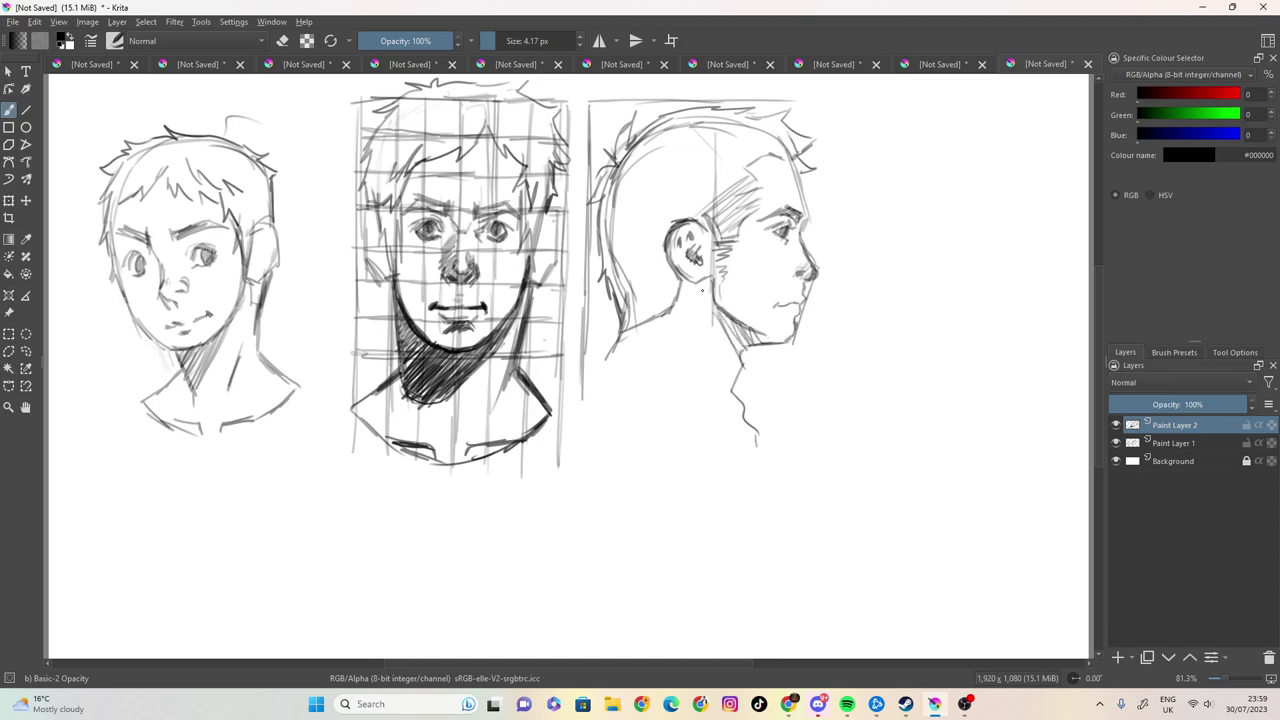
# Extend the back of the side-view neck down into the shoulder and darken the nostril
pyautogui.moveTo(700, 282); pyautogui.dragTo(680, 286)
pyautogui.moveTo(618, 312)
pyautogui.mouseDown()
pyautogui.moveTo(620, 350)
pyautogui.moveTo(583, 398)
pyautogui.mouseUp()
pyautogui.moveTo(800, 260); pyautogui.dragTo(812, 284)
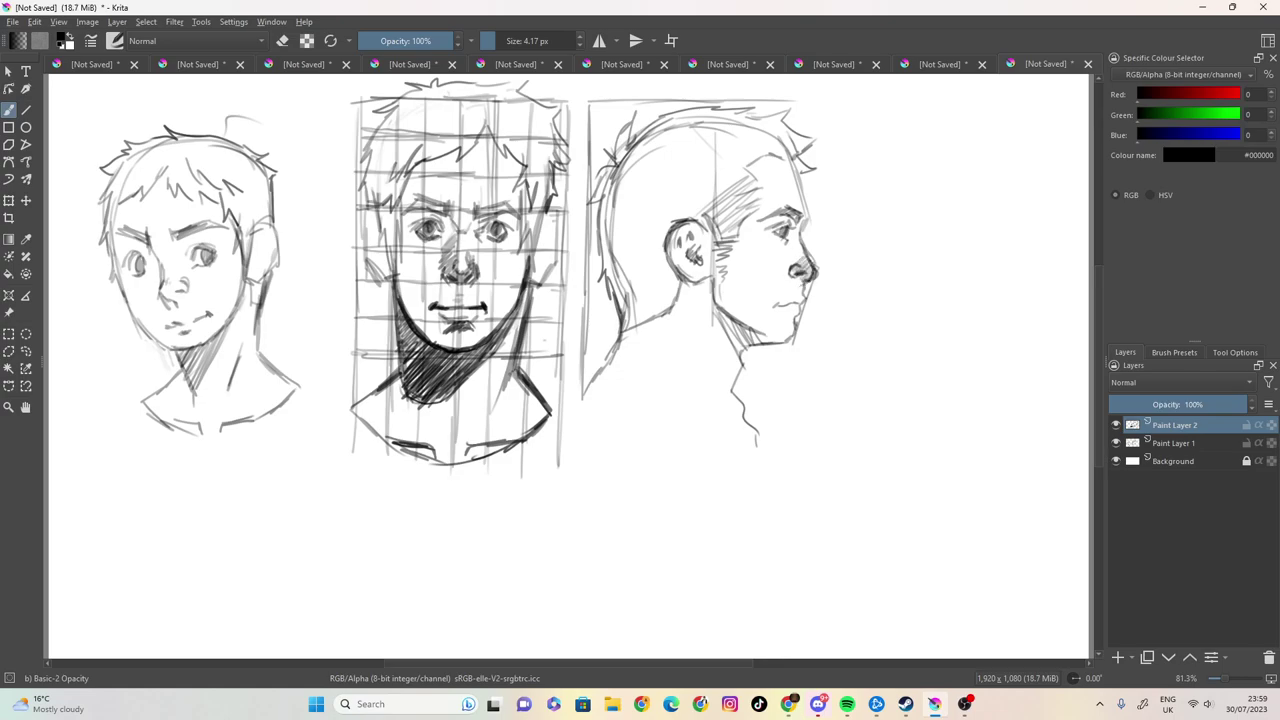
# Add flowing hair strands across the top and back of the side-view head and hatch the nape
pyautogui.moveTo(798, 172); pyautogui.dragTo(800, 192)
pyautogui.moveTo(652, 144)
pyautogui.mouseDown()
pyautogui.moveTo(712, 122)
pyautogui.moveTo(764, 131)
pyautogui.mouseUp()
pyautogui.moveTo(736, 151); pyautogui.dragTo(776, 153)
pyautogui.moveTo(632, 172); pyautogui.dragTo(694, 150)
pyautogui.moveTo(658, 168); pyautogui.dragTo(700, 160)
pyautogui.moveTo(688, 172); pyautogui.dragTo(738, 164)
pyautogui.moveTo(692, 190); pyautogui.dragTo(718, 182)
pyautogui.moveTo(624, 190)
pyautogui.mouseDown()
pyautogui.moveTo(630, 254)
pyautogui.moveTo(660, 194)
pyautogui.moveTo(680, 190)
pyautogui.mouseUp()
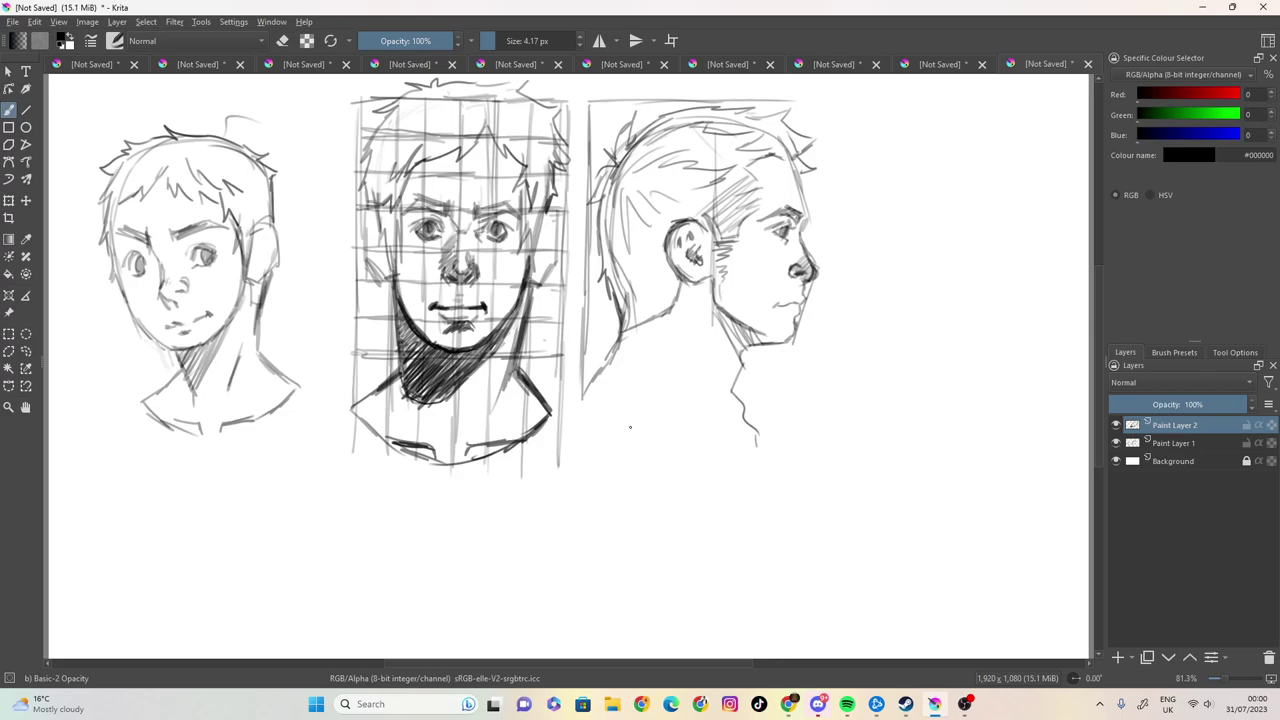
pyautogui.moveTo(612, 306)
pyautogui.mouseDown()
pyautogui.moveTo(624, 289)
pyautogui.moveTo(663, 285)
pyautogui.mouseUp()
pyautogui.moveTo(631, 321)
pyautogui.mouseDown()
pyautogui.moveTo(664, 296)
pyautogui.moveTo(630, 325)
pyautogui.mouseUp()
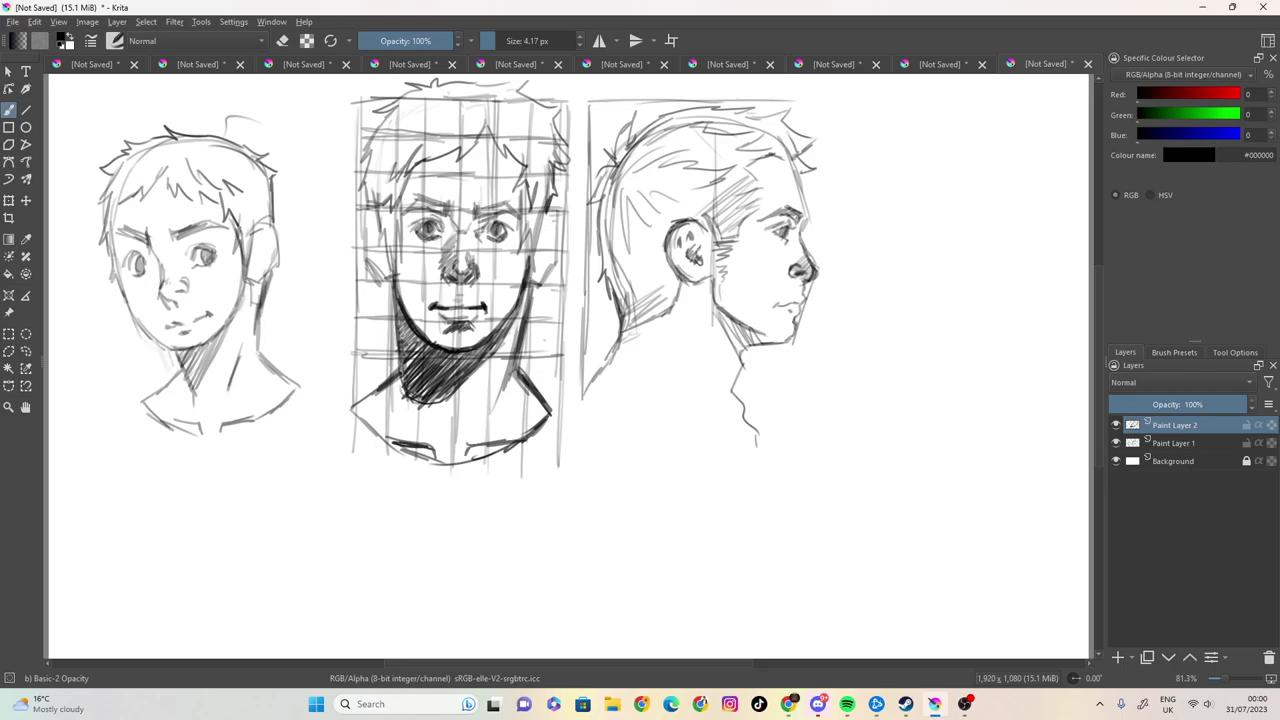
# Darken the underside of the side-view jaw and chin, and hatch the hair above the ear
pyautogui.moveTo(794, 330)
pyautogui.mouseDown()
pyautogui.moveTo(792, 344)
pyautogui.moveTo(772, 344)
pyautogui.mouseUp()
pyautogui.moveTo(716, 305)
pyautogui.mouseDown()
pyautogui.moveTo(748, 355)
pyautogui.moveTo(768, 342)
pyautogui.mouseUp()
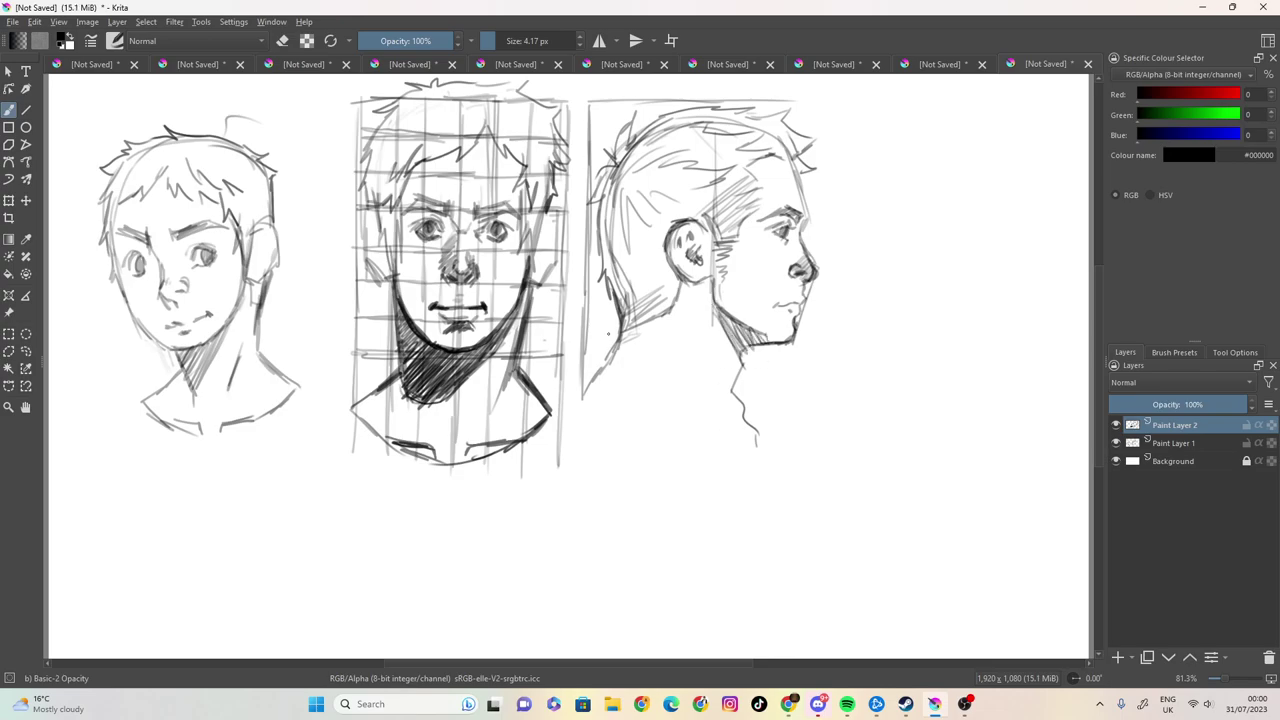
pyautogui.moveTo(708, 224)
pyautogui.mouseDown()
pyautogui.moveTo(703, 240)
pyautogui.moveTo(691, 232)
pyautogui.mouseUp()
pyautogui.moveTo(734, 173)
pyautogui.mouseDown()
pyautogui.moveTo(696, 214)
pyautogui.moveTo(684, 210)
pyautogui.mouseUp()
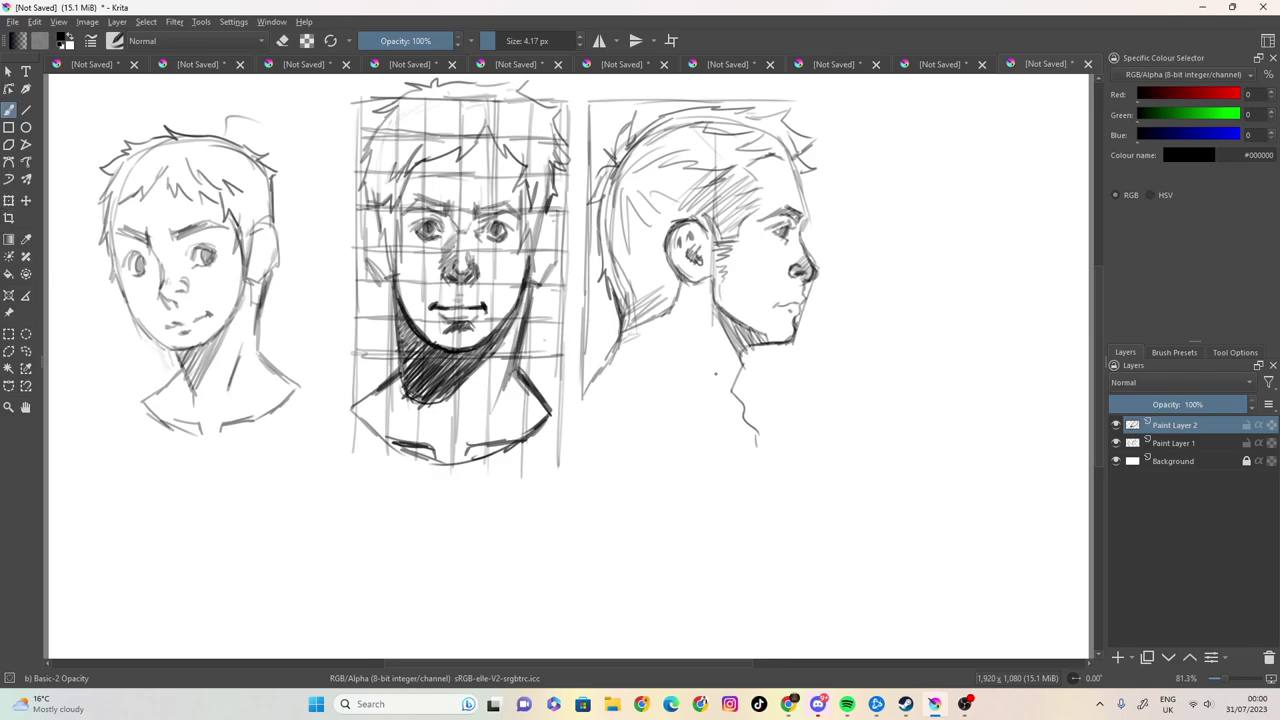
pyautogui.click(1264, 7)
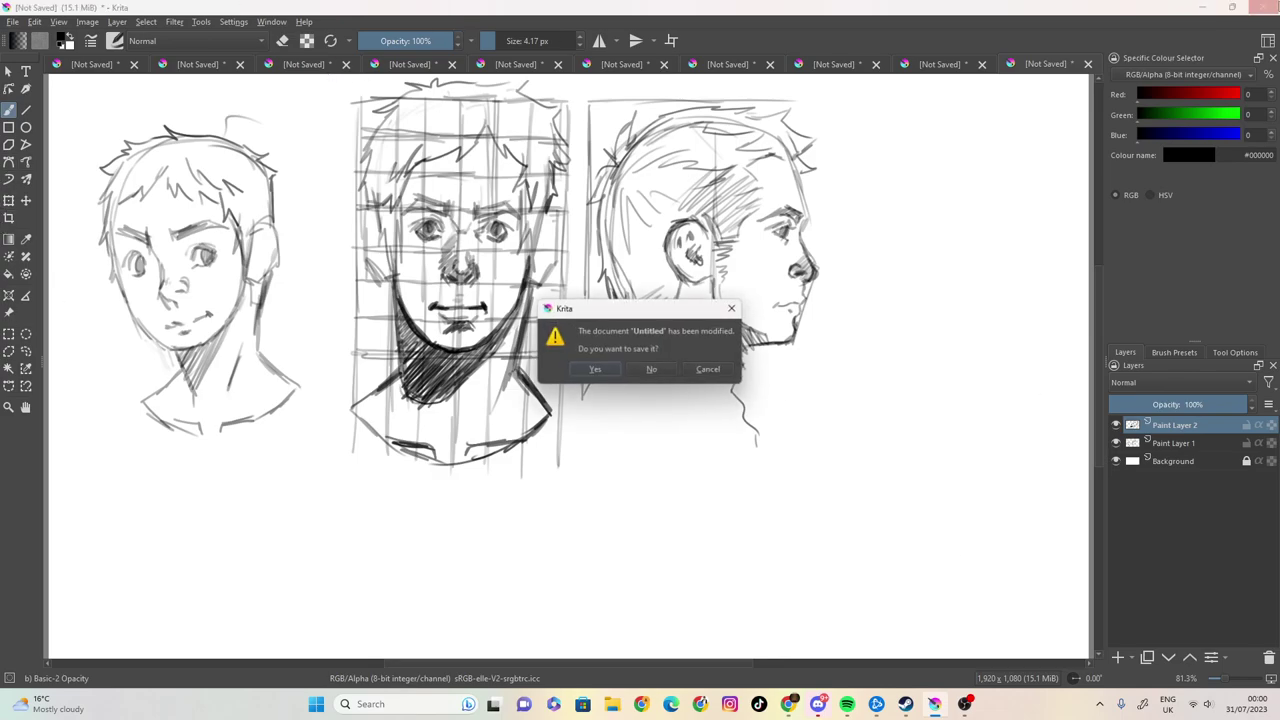
pyautogui.click(718, 371)
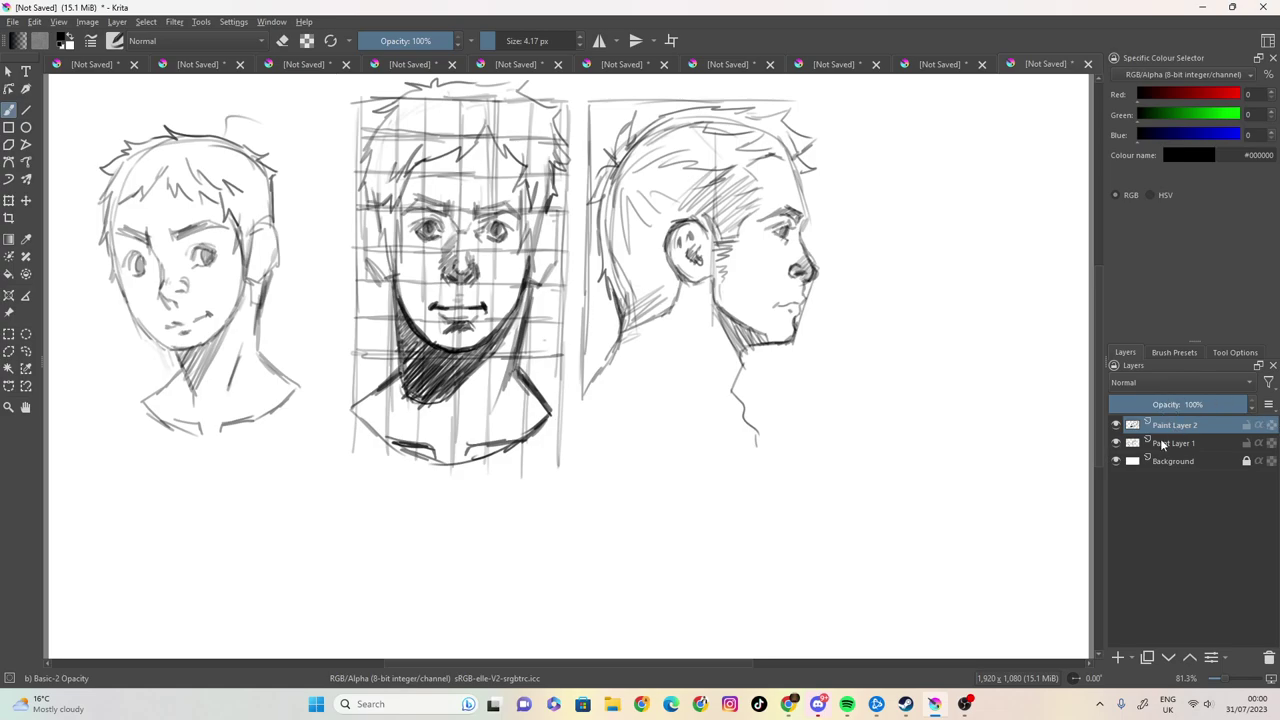
# Select Paint Layer 1 and toggle its visibility to check which strokes it holds, leaving it shown
pyautogui.click(1164, 443)
pyautogui.click(1117, 443)
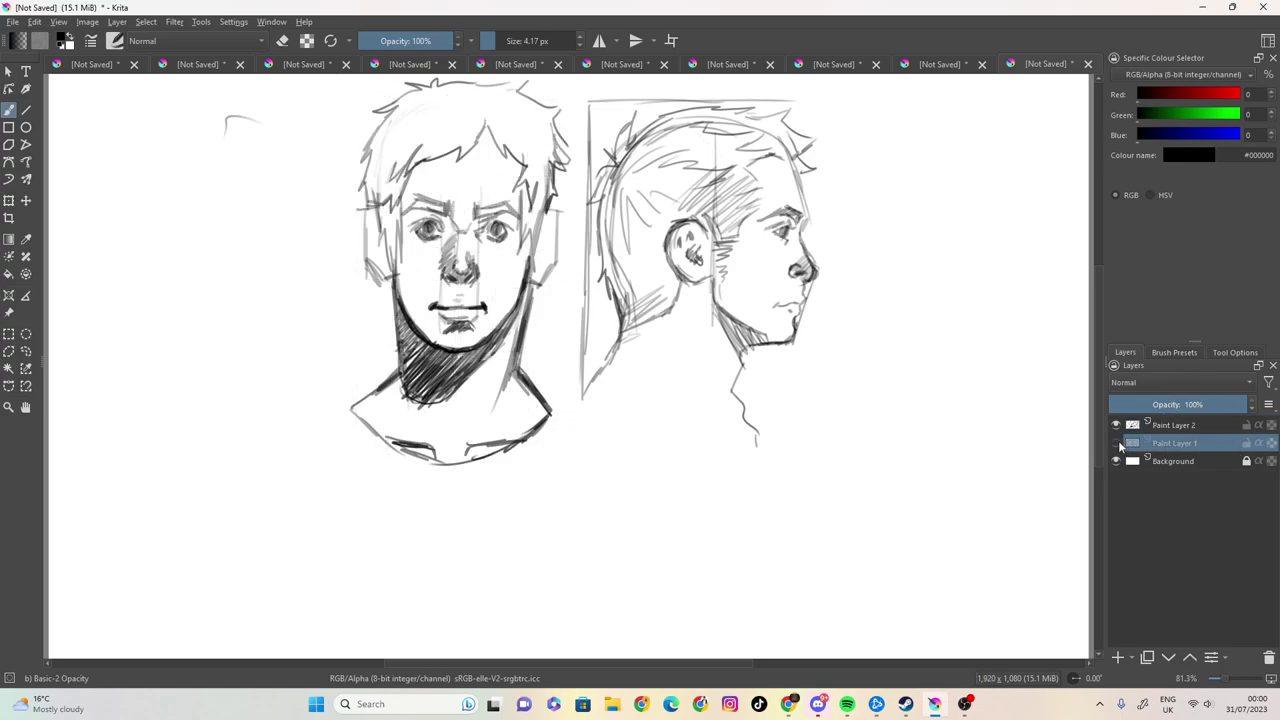
pyautogui.click(1117, 443)
pyautogui.click(1117, 443)
pyautogui.click(1117, 443)
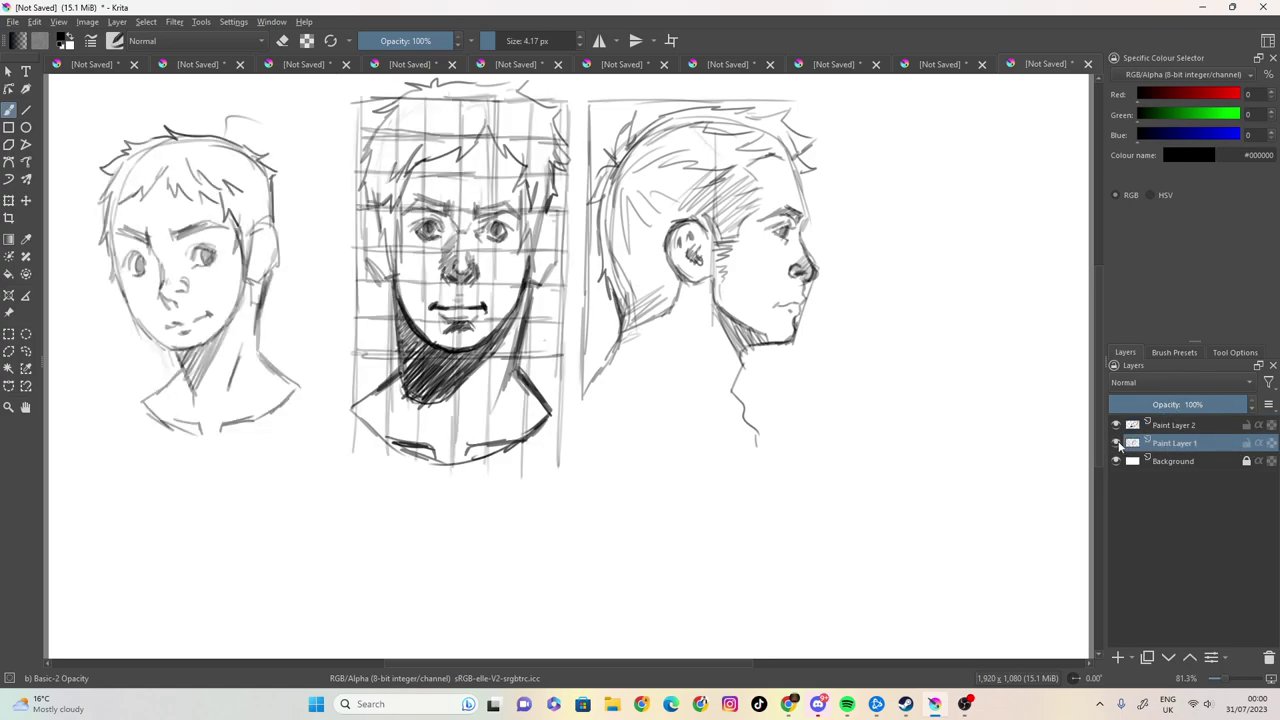
# Erase the proportion grid around the front-view head on Paint Layer 1, enlarging the eraser to 233.05 px
pyautogui.click(282, 40)
pyautogui.click(513, 46)
pyautogui.moveTo(394, 212)
pyautogui.mouseDown()
pyautogui.moveTo(370, 160)
pyautogui.moveTo(345, 177)
pyautogui.moveTo(390, 93)
pyautogui.mouseUp()
pyautogui.click(531, 46)
pyautogui.moveTo(470, 160)
pyautogui.mouseDown()
pyautogui.moveTo(400, 140)
pyautogui.moveTo(395, 347)
pyautogui.moveTo(430, 450)
pyautogui.moveTo(510, 420)
pyautogui.moveTo(520, 280)
pyautogui.moveTo(506, 160)
pyautogui.mouseUp()
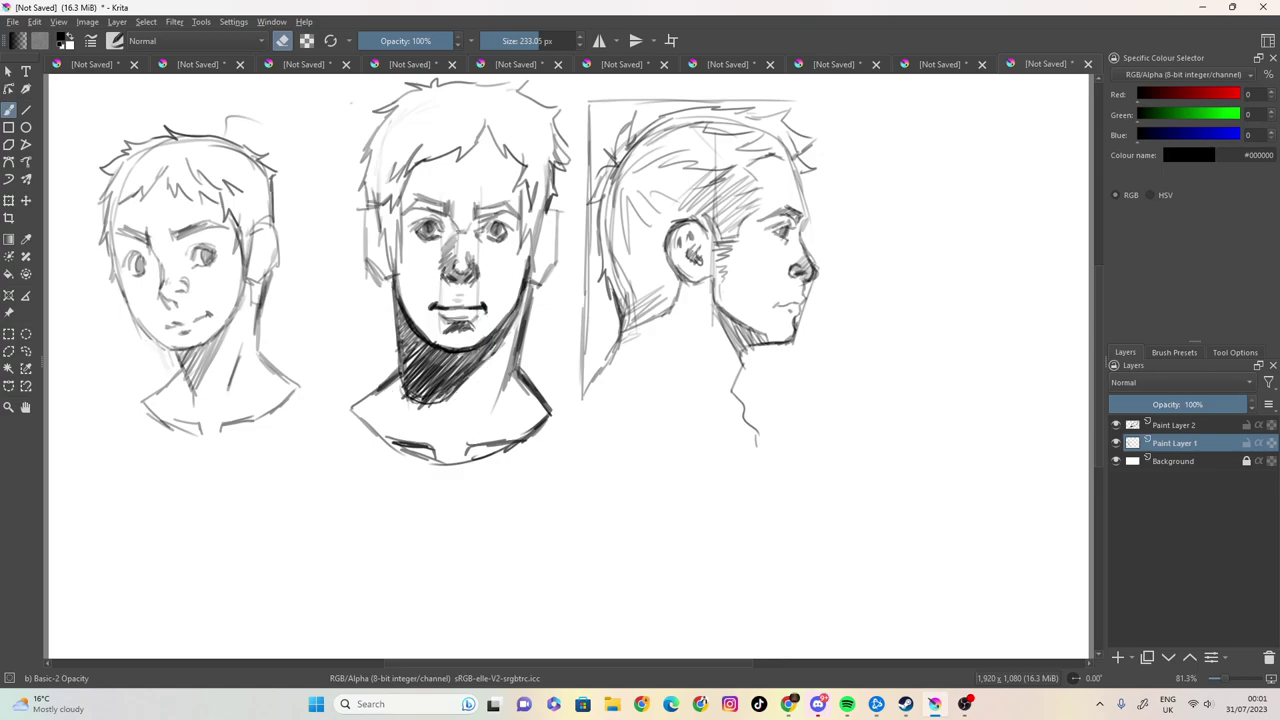
# Close the program, choose to save the drawing, and enter rqwndo 12 as the Krita document's file name
pyautogui.click(1266, 8)
pyautogui.click(603, 376)
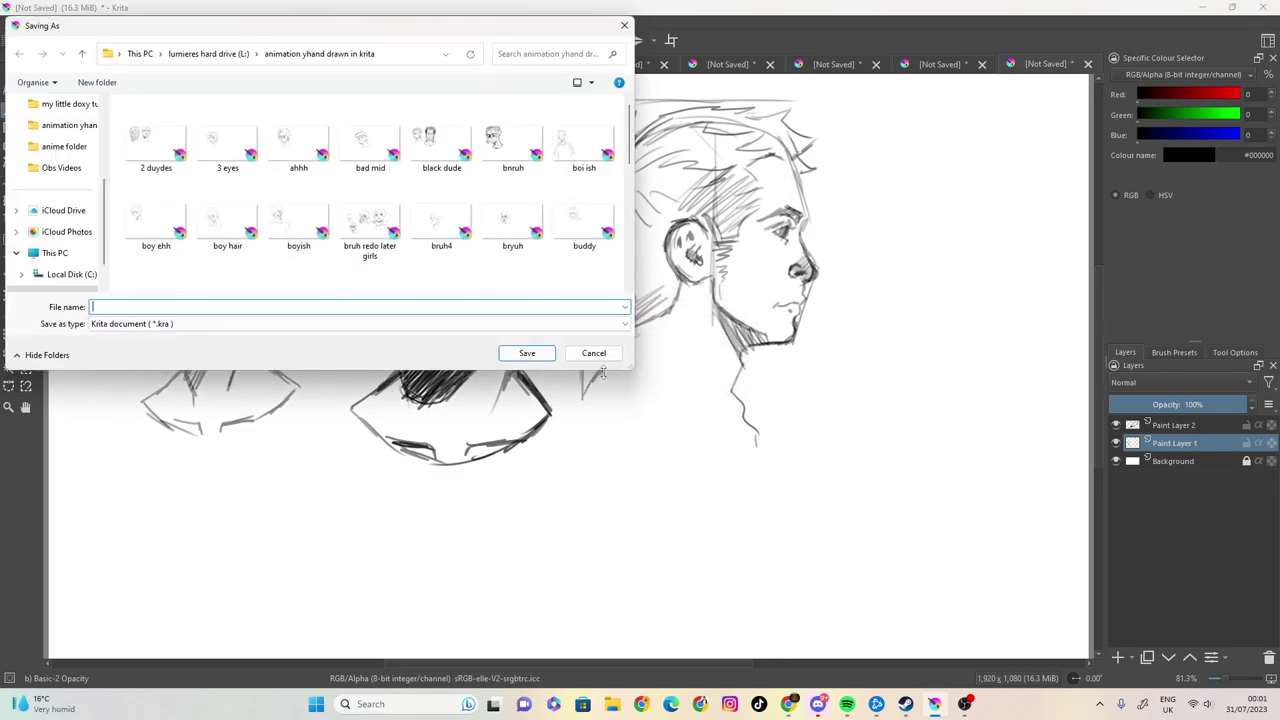
pyautogui.write('rqwndo 12')
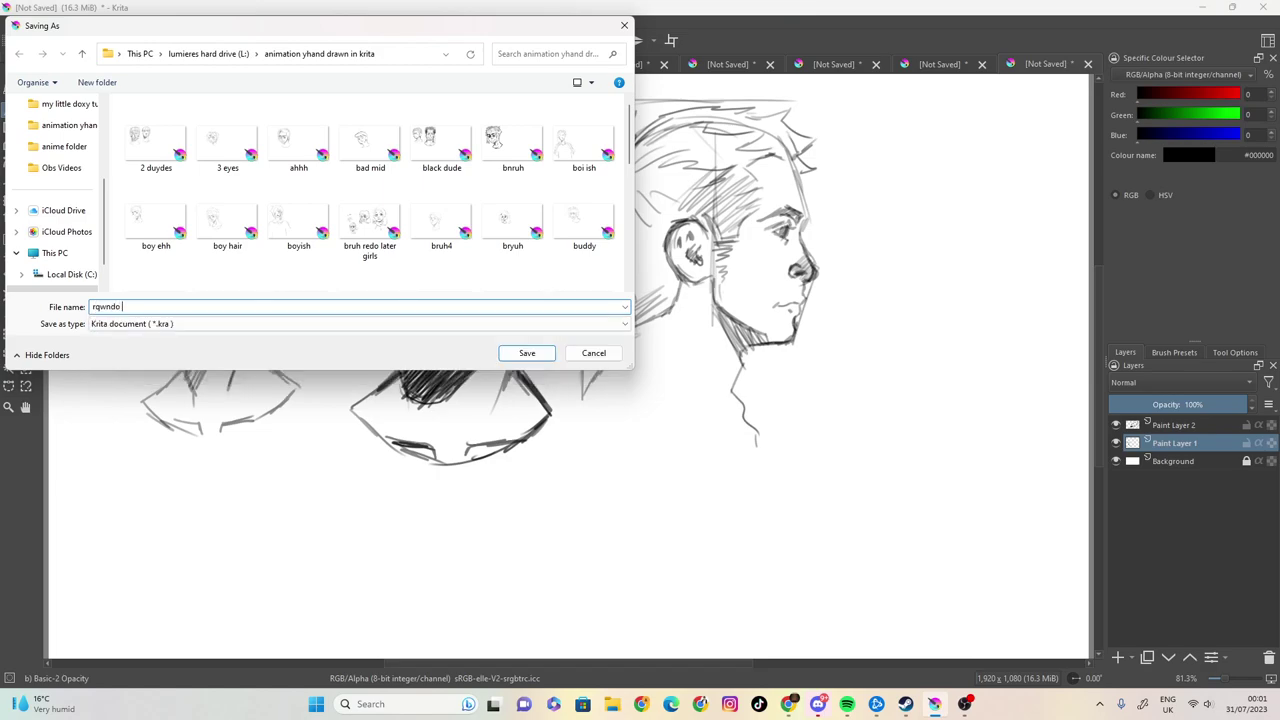